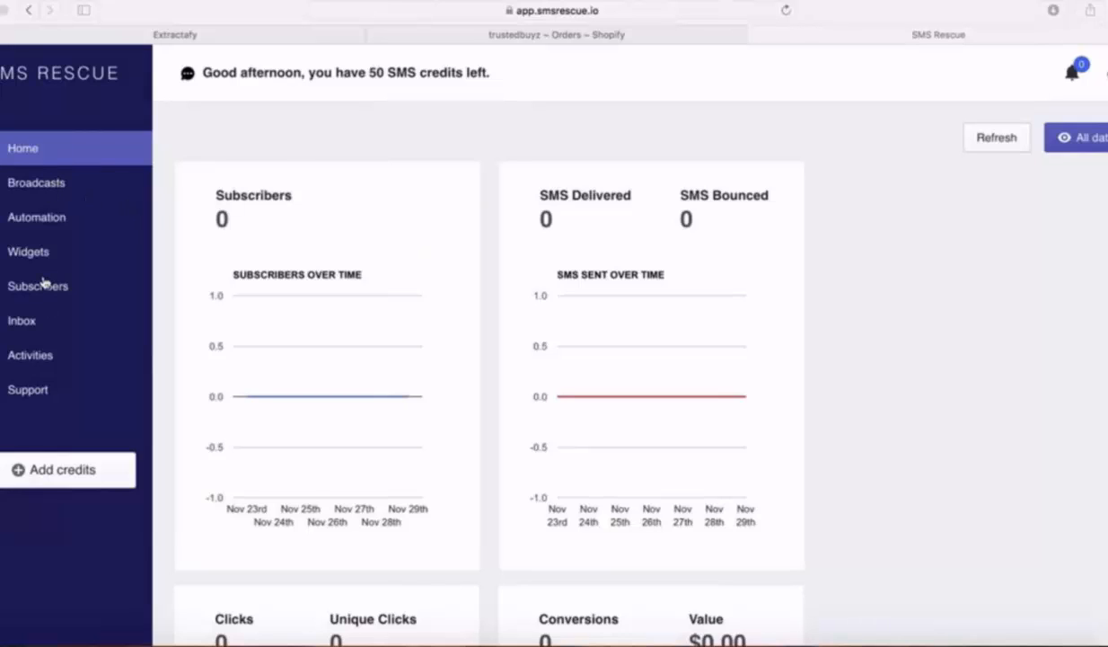
Open the Shopify customer synchronization for the subscriber list and filter it to customers who placed an order.
left_click(42, 285)
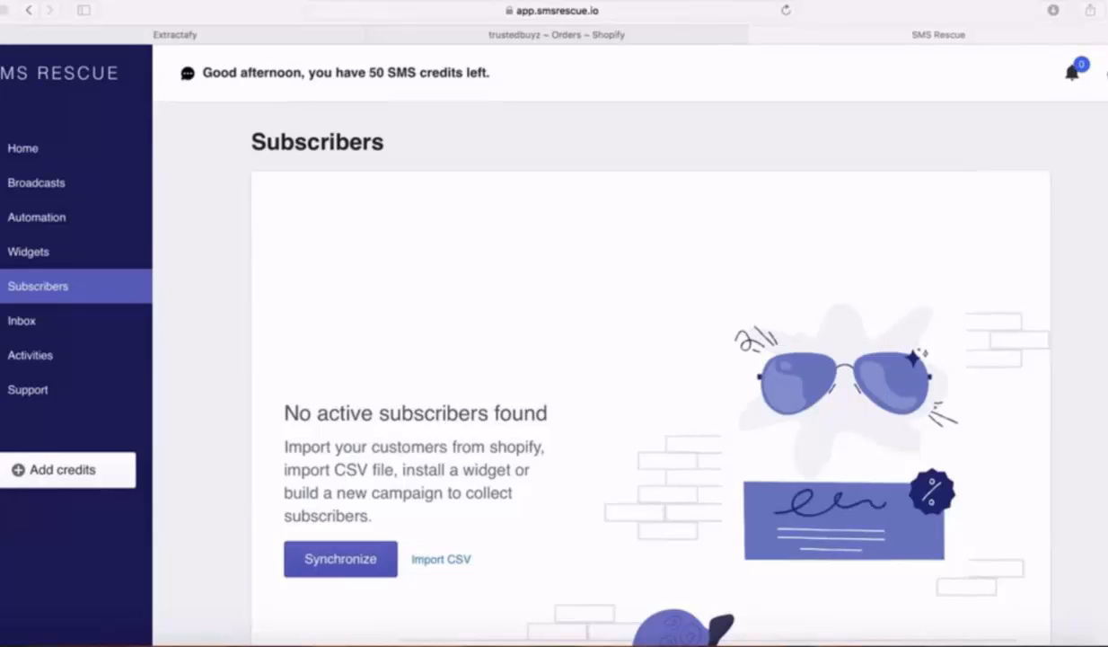
left_click(348, 561)
left_click(349, 562)
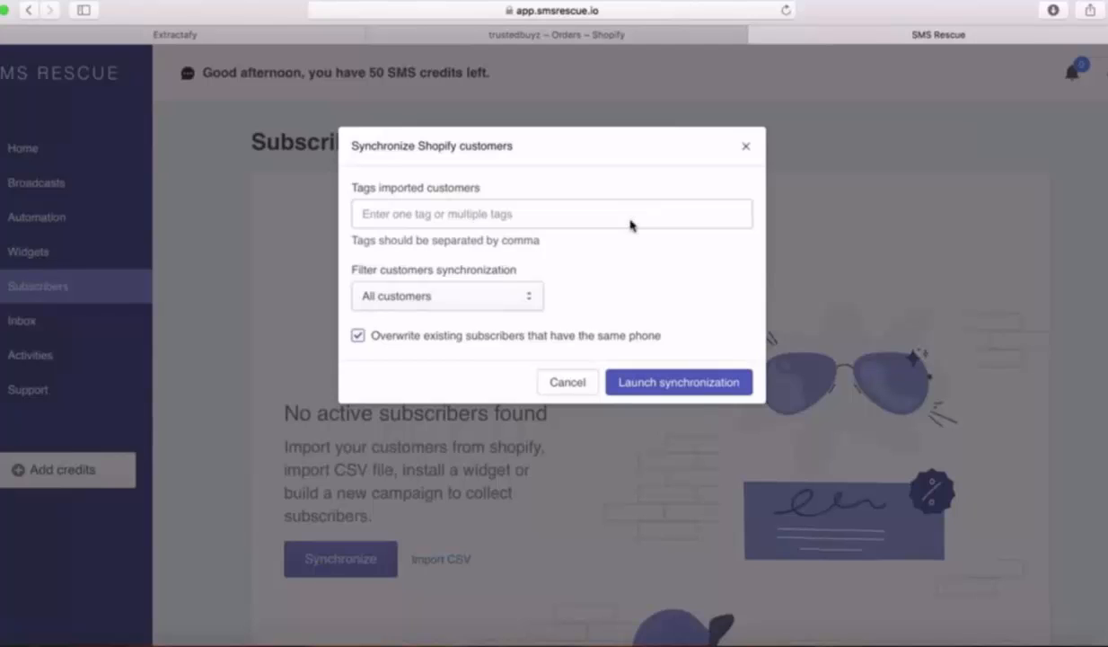
left_click(510, 296)
left_click(514, 319)
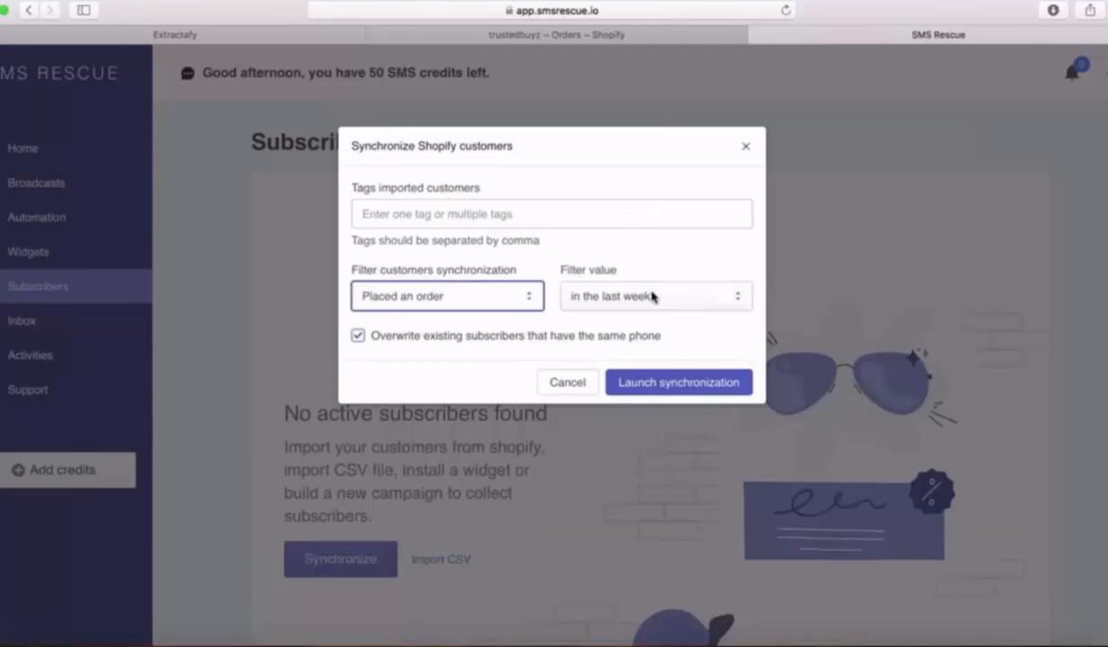
Tag the imported customers "Buyer", keep the filter value "in the last week", and launch the synchronization.
left_click(543, 215)
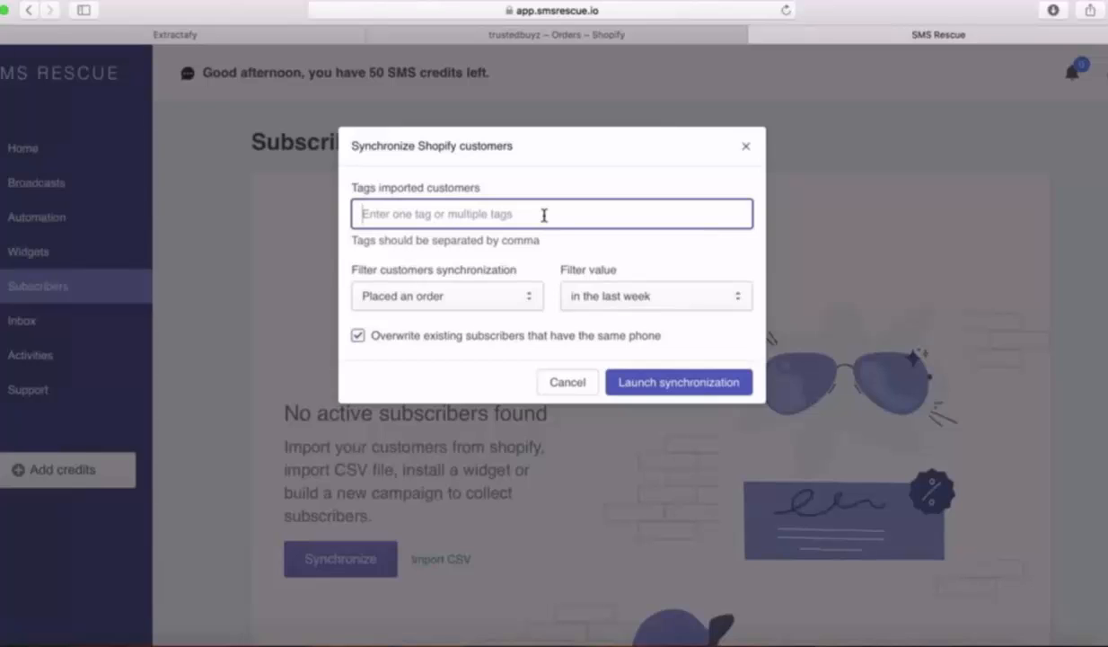
type("Buyer")
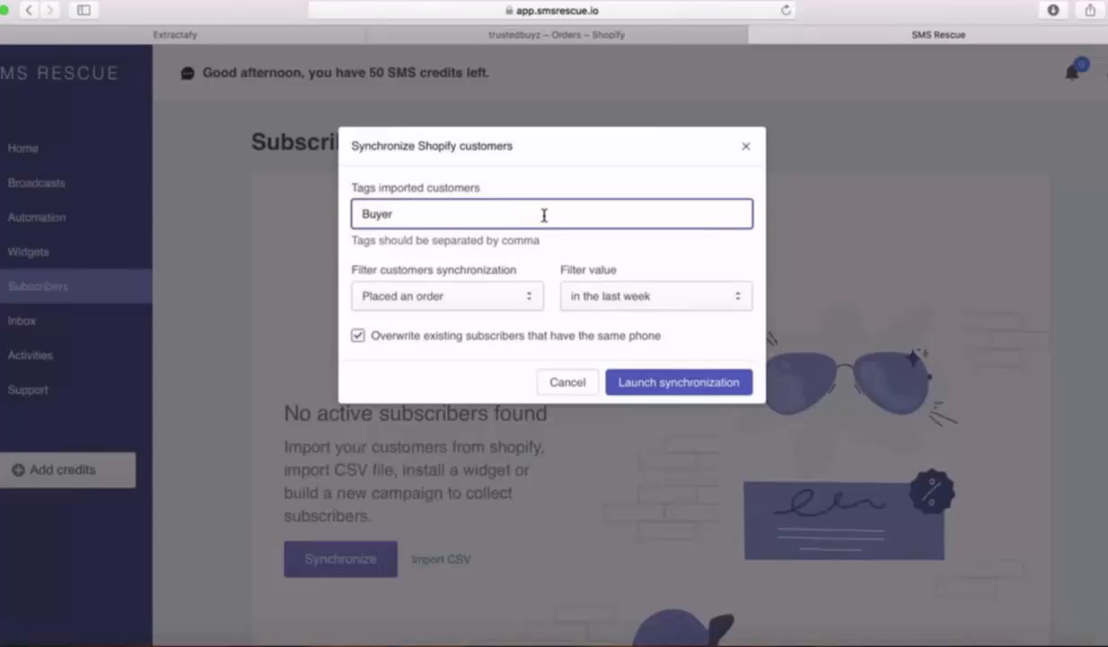
left_click(658, 293)
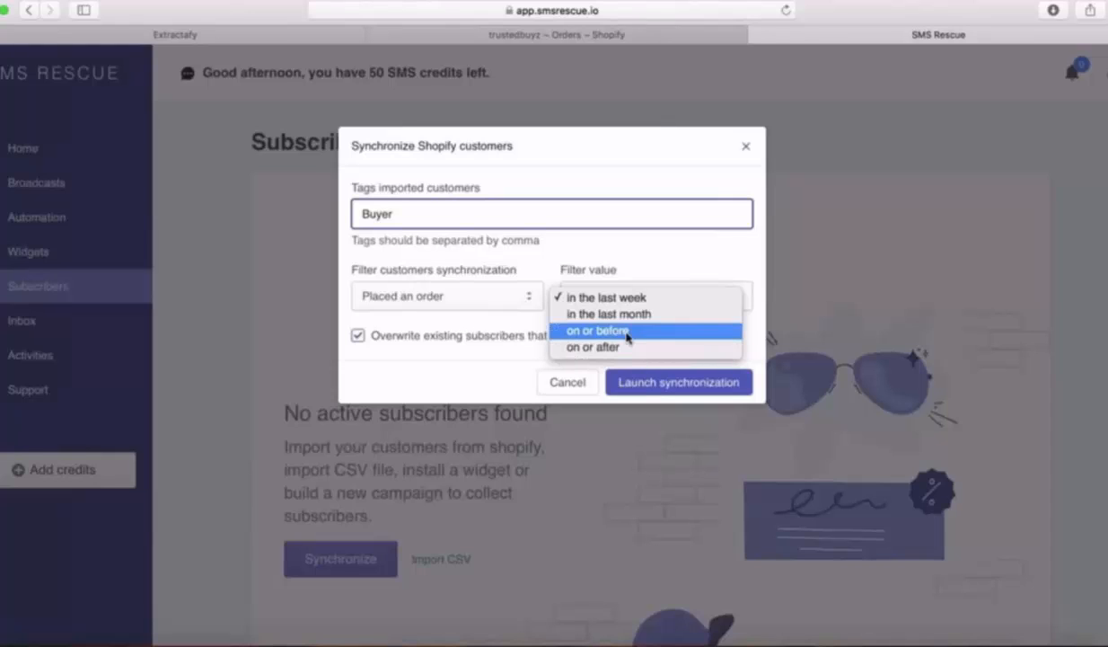
left_click(728, 258)
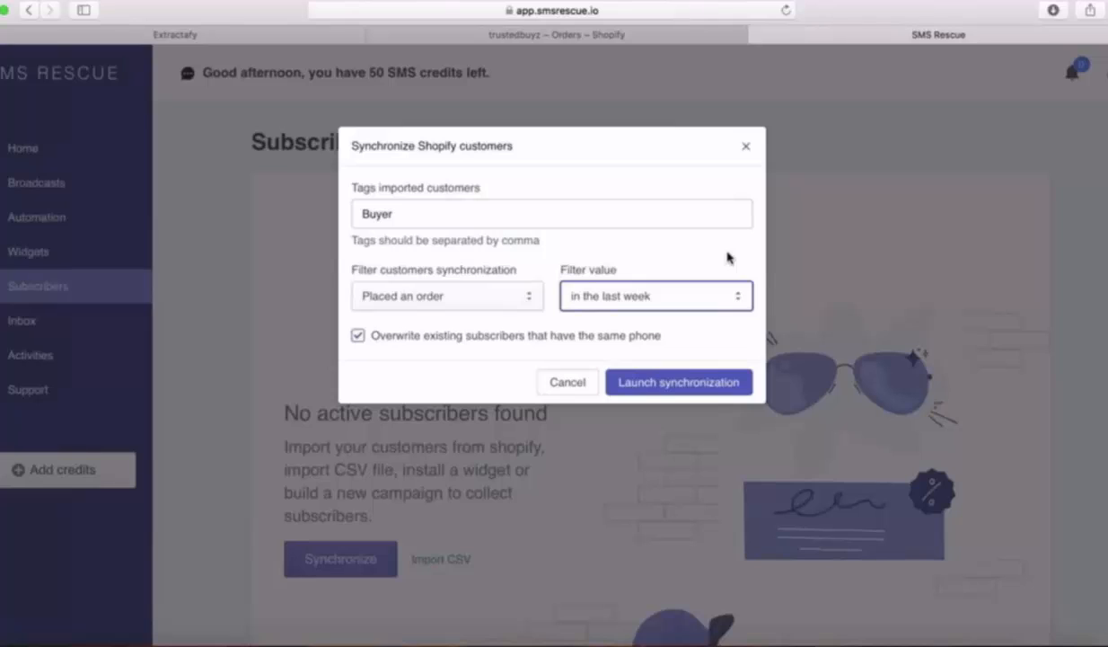
left_click(678, 383)
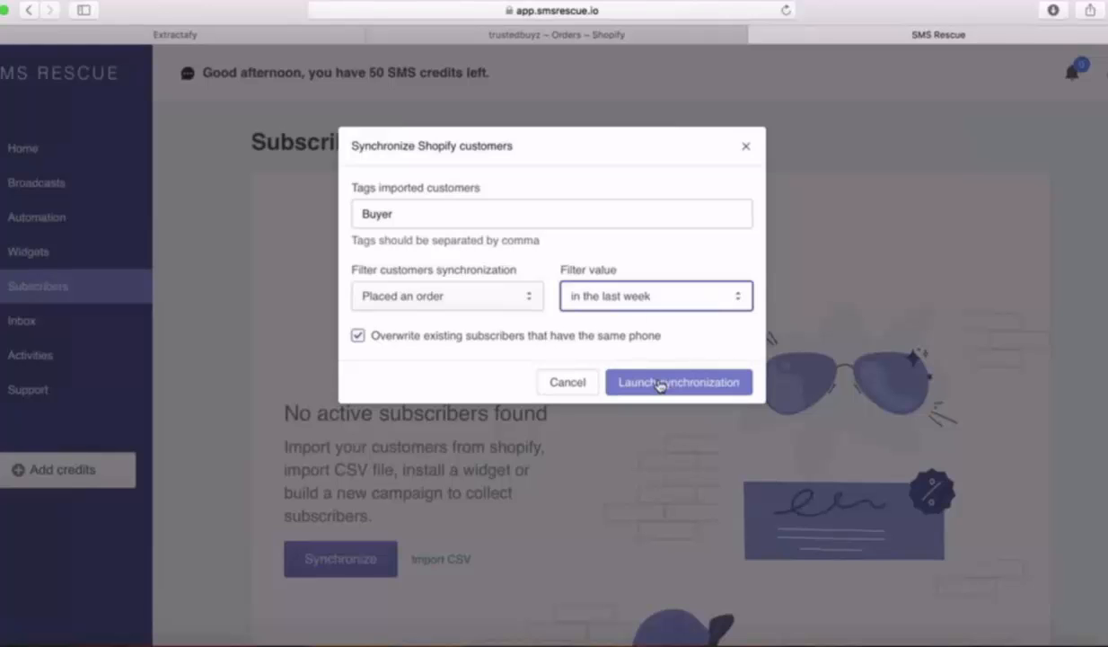
left_click(659, 386)
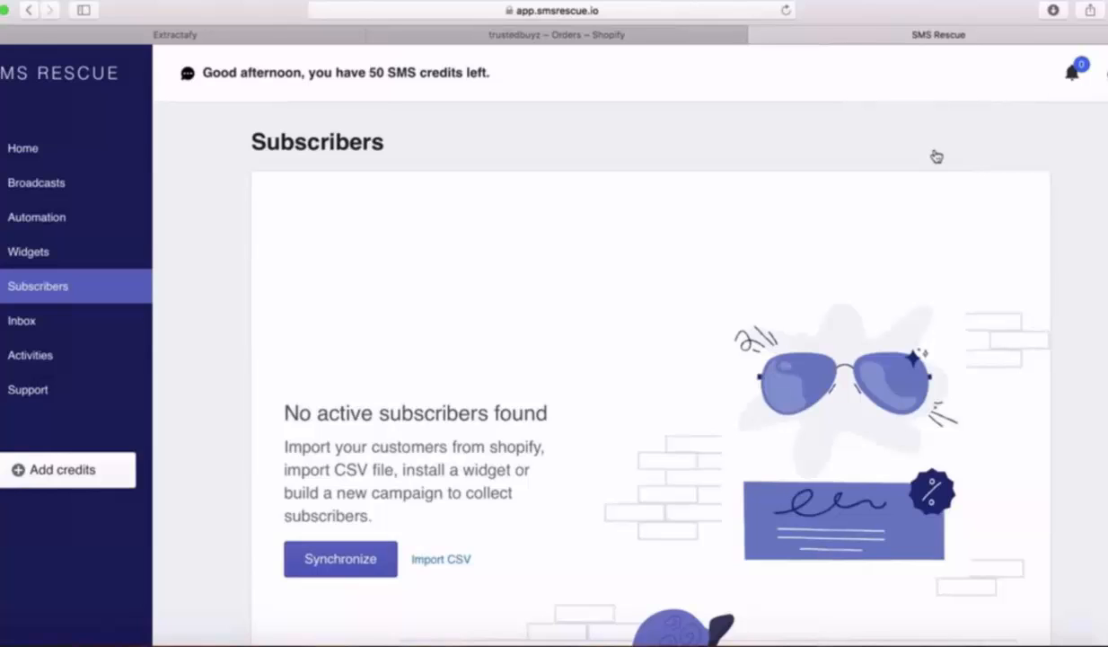
Create a new automation campaign and name it "Abandon Checkout".
scroll(321, 364, "down", 2)
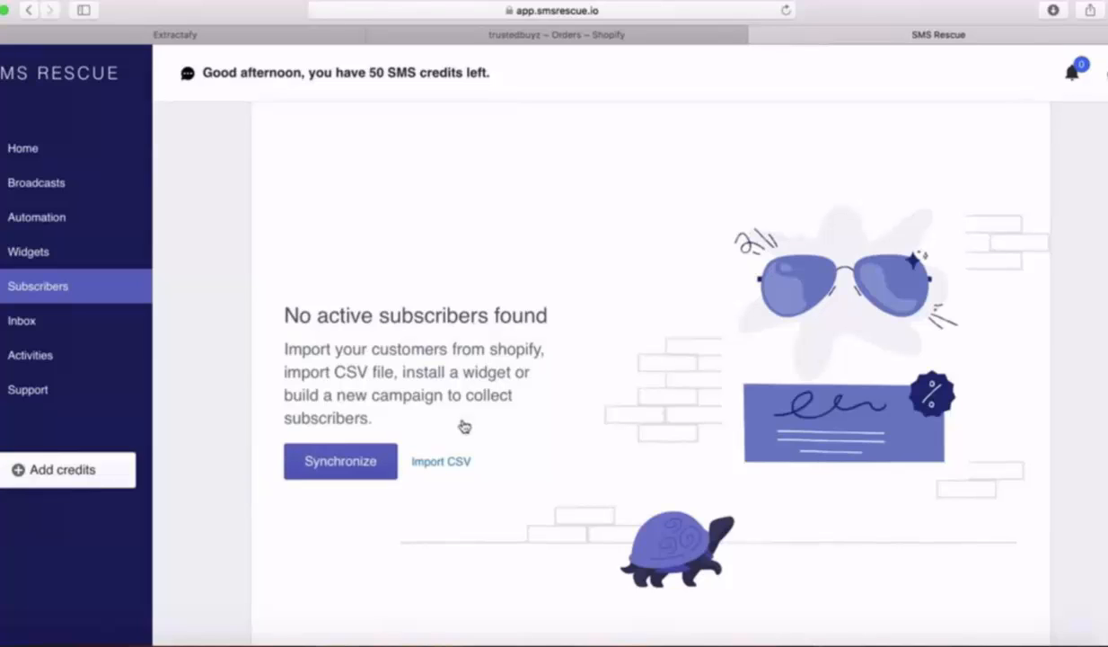
left_click(29, 216)
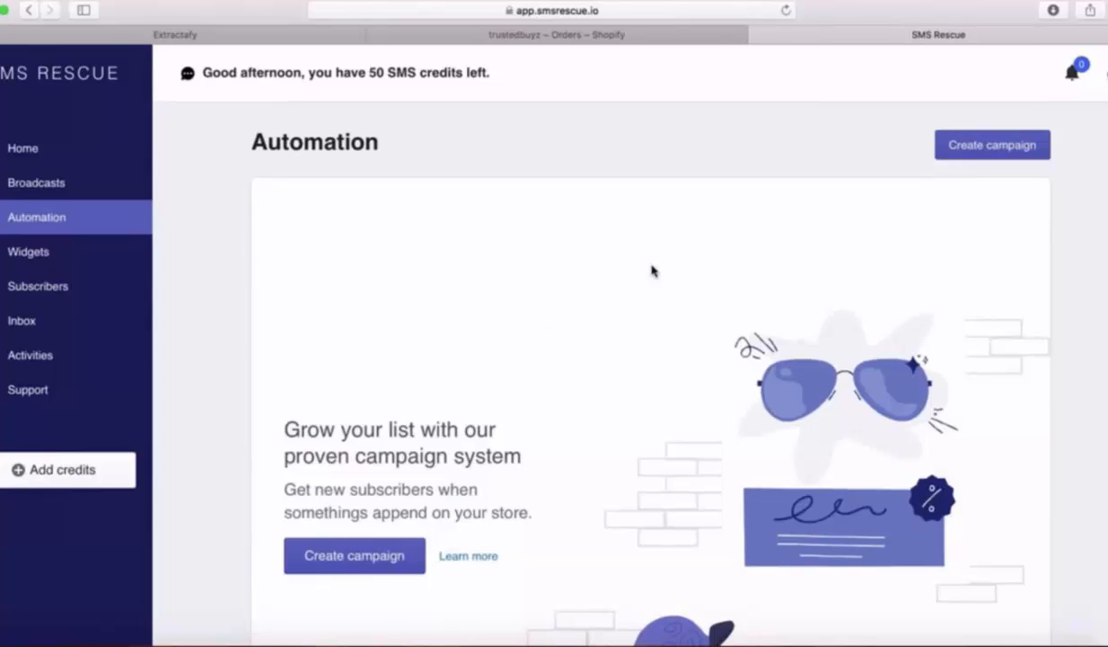
left_click(988, 154)
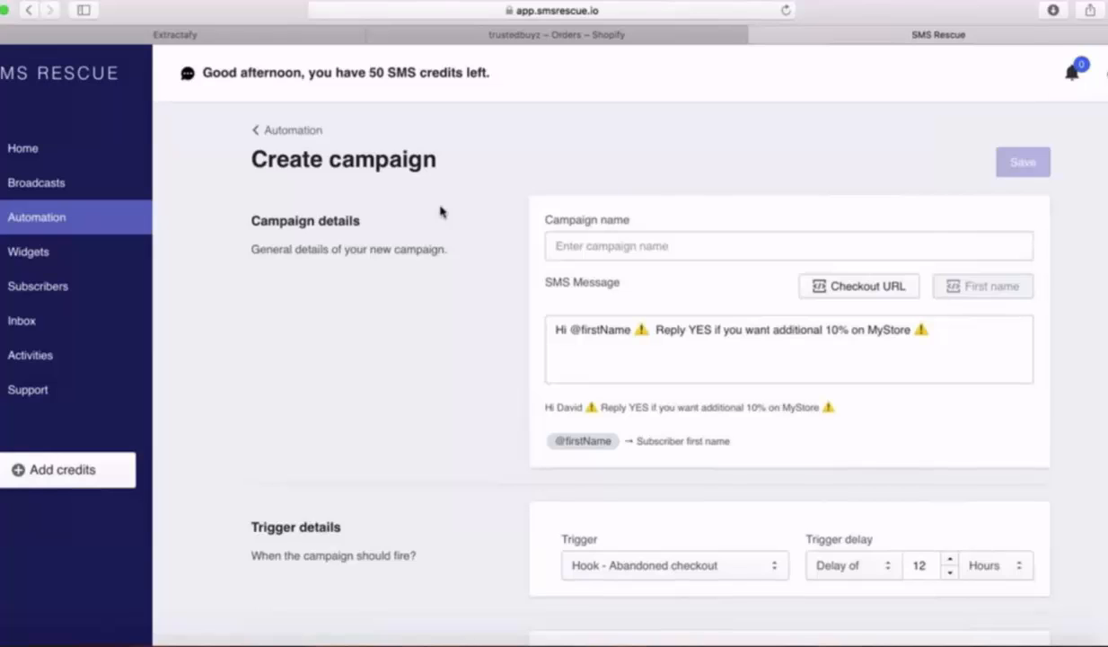
scroll(440, 211, "down", 3)
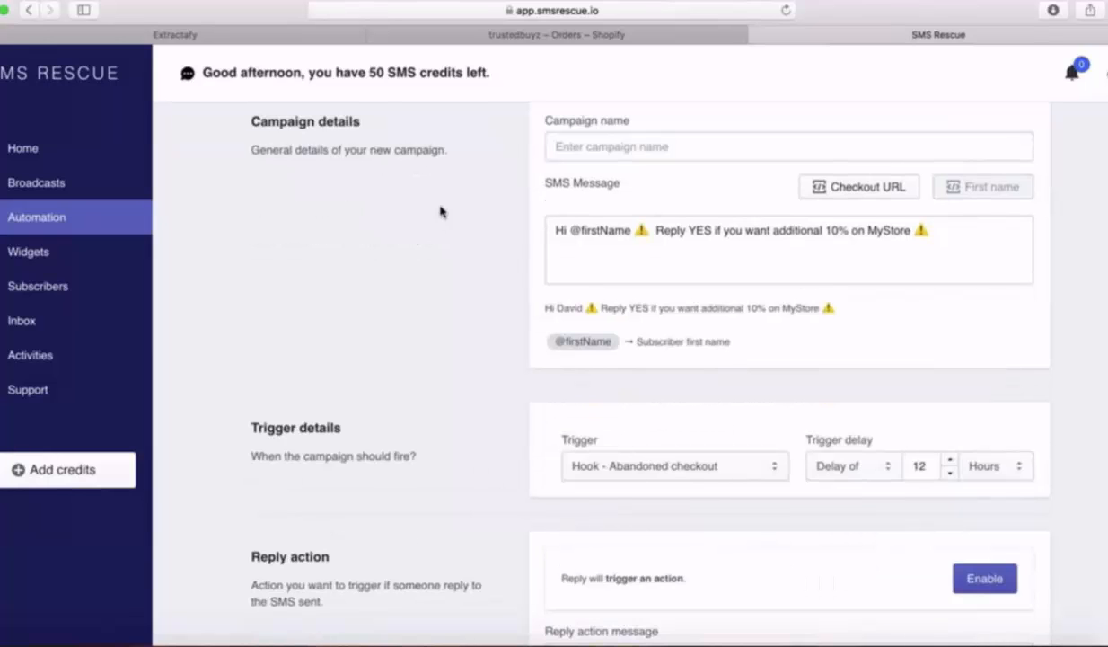
scroll(440, 211, "up", 3)
left_click(653, 248)
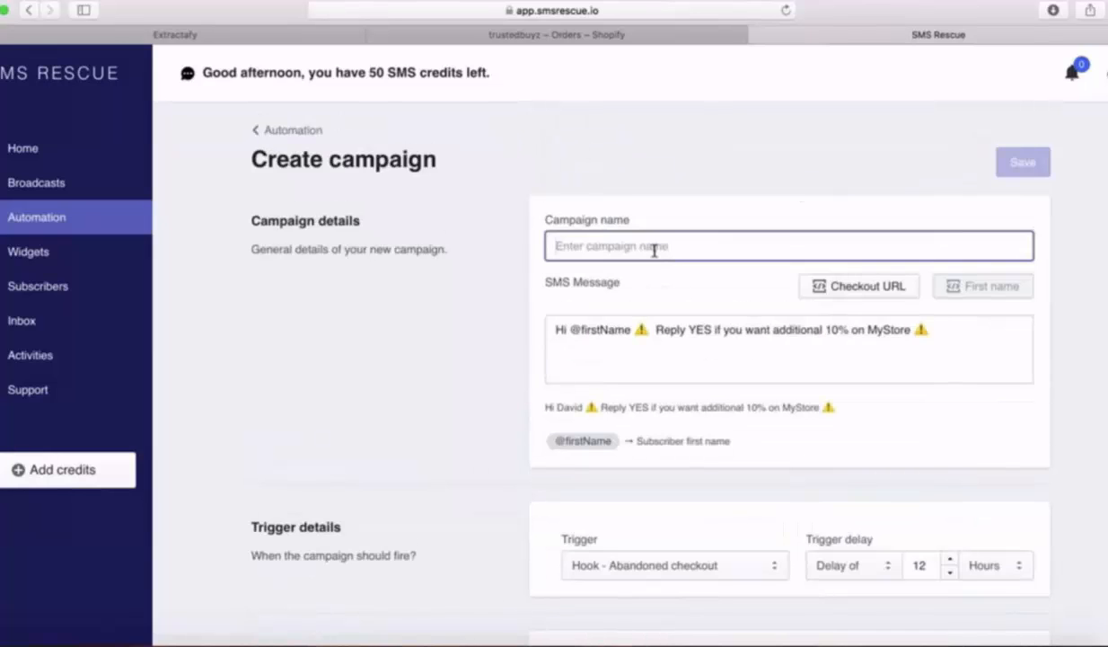
type("Abandon")
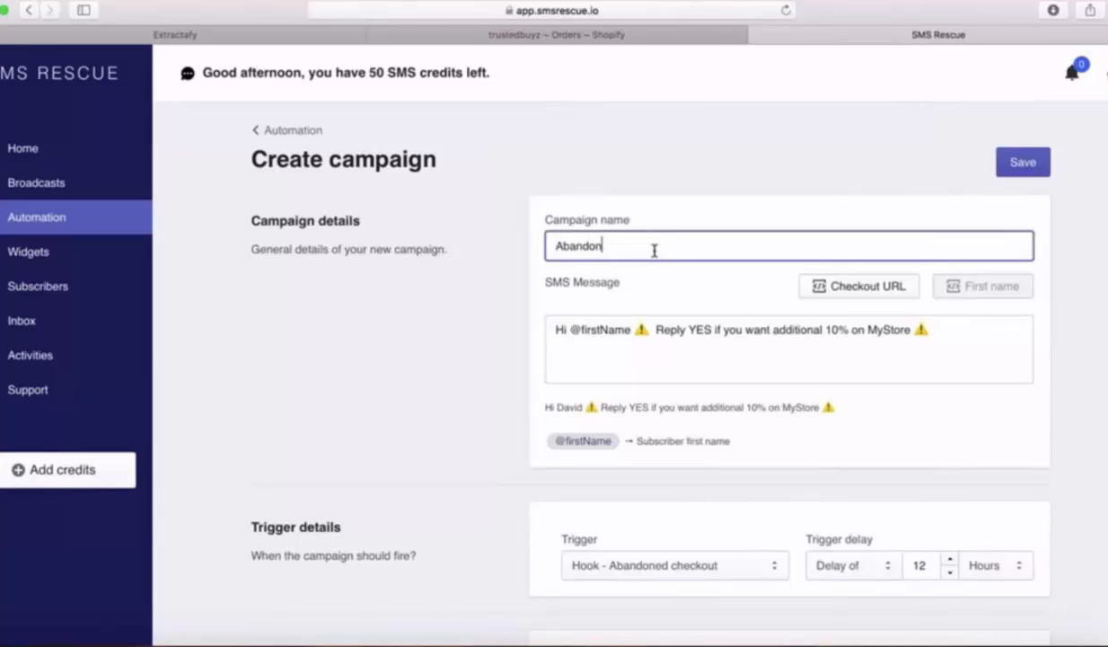
type(" Checkout")
left_click(787, 342)
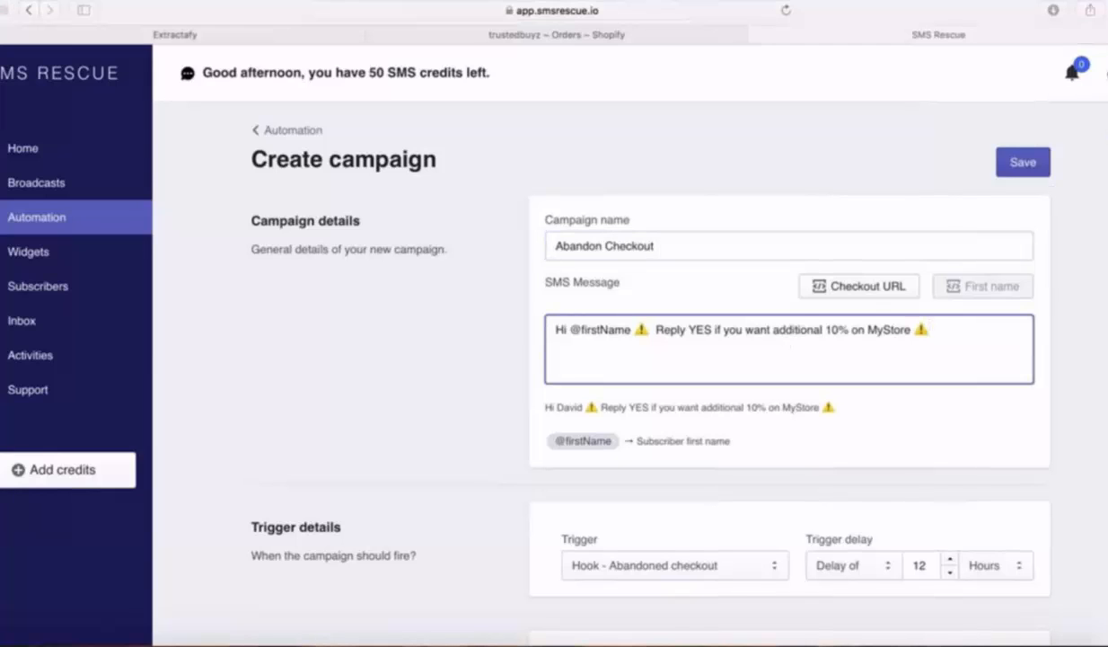
left_click_drag(934, 330, 986, 335)
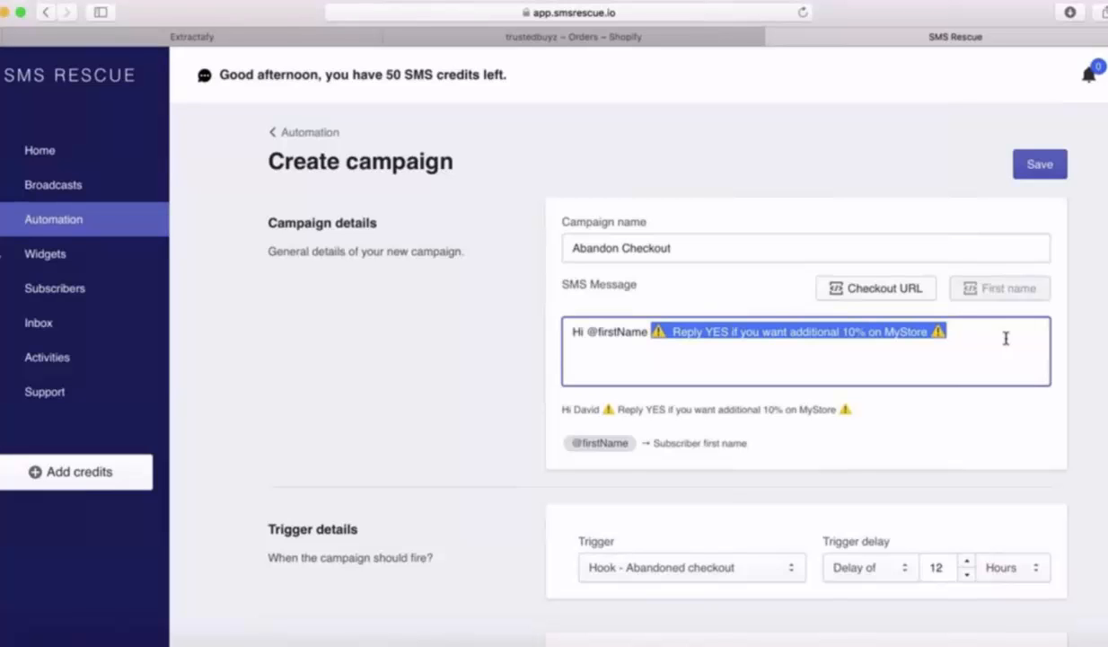
type(", tHI")
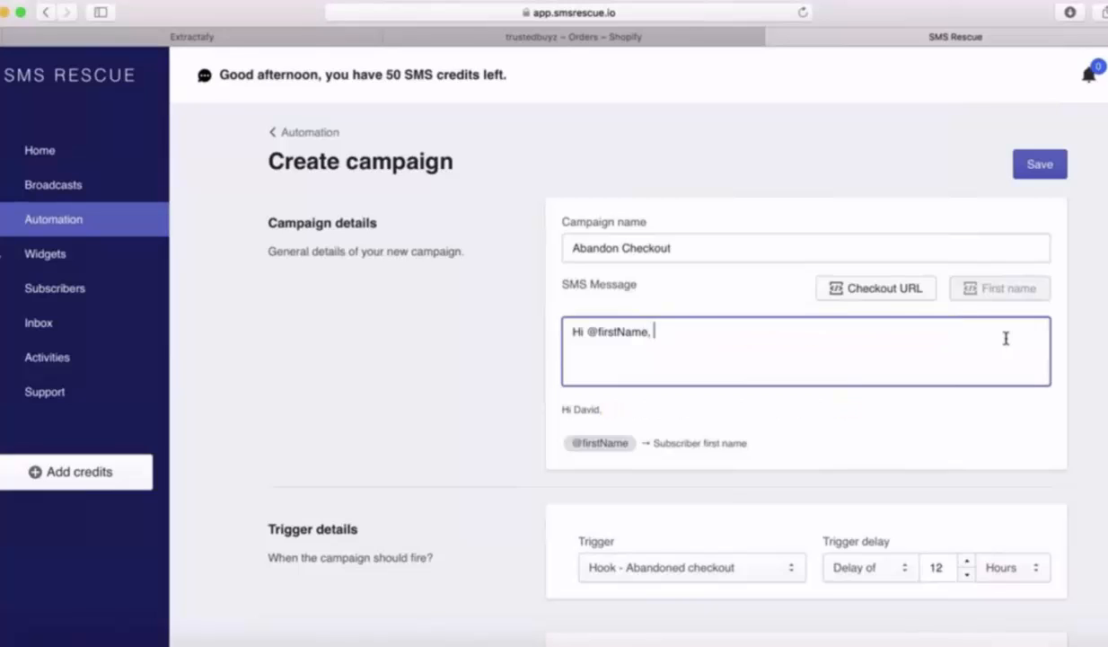
key("BackSpace")
key("BackSpace")
key("BackSpace")
type("THIS IS")
key("BackSpace")
key("BackSpace")
key("BackSpace")
key("BackSpace")
key("BackSpace")
key("BackSpace")
type("his is Roger from ")
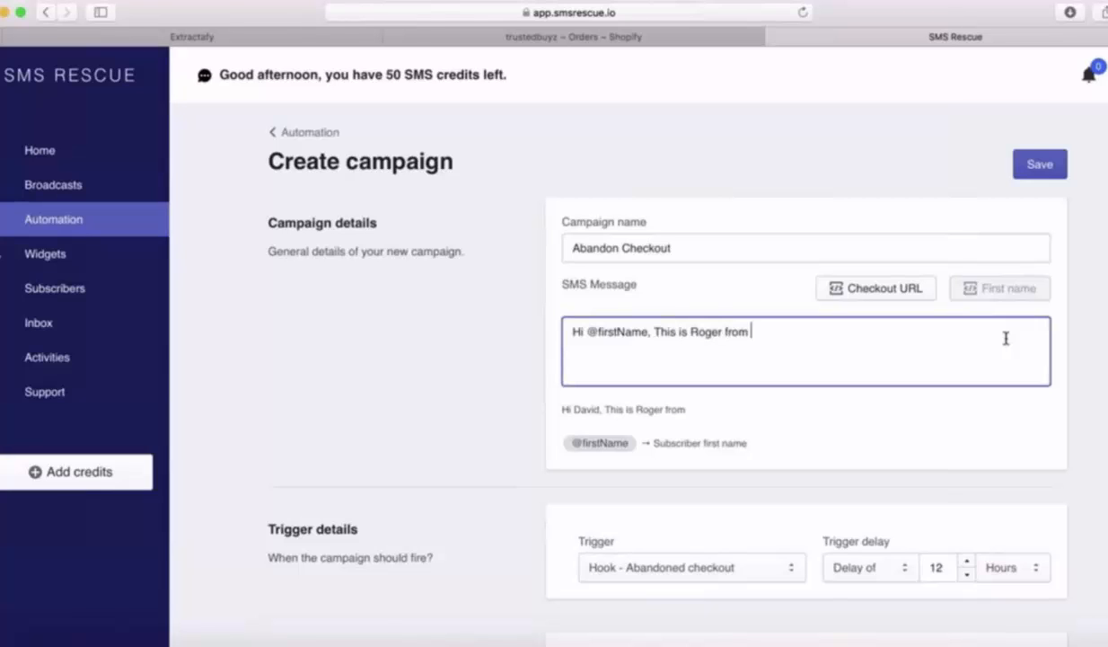
type("XYZ.com")
Continue the SMS message with "I noticed you tried to purchase an item from us but it did not go through".
type("I")
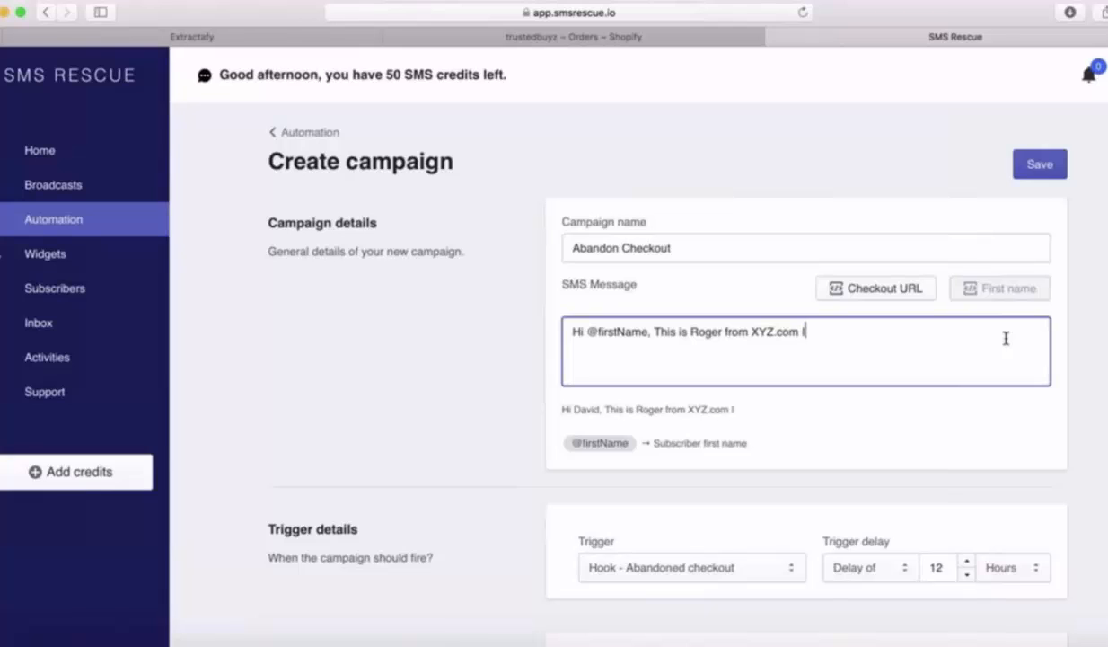
type(" noticed")
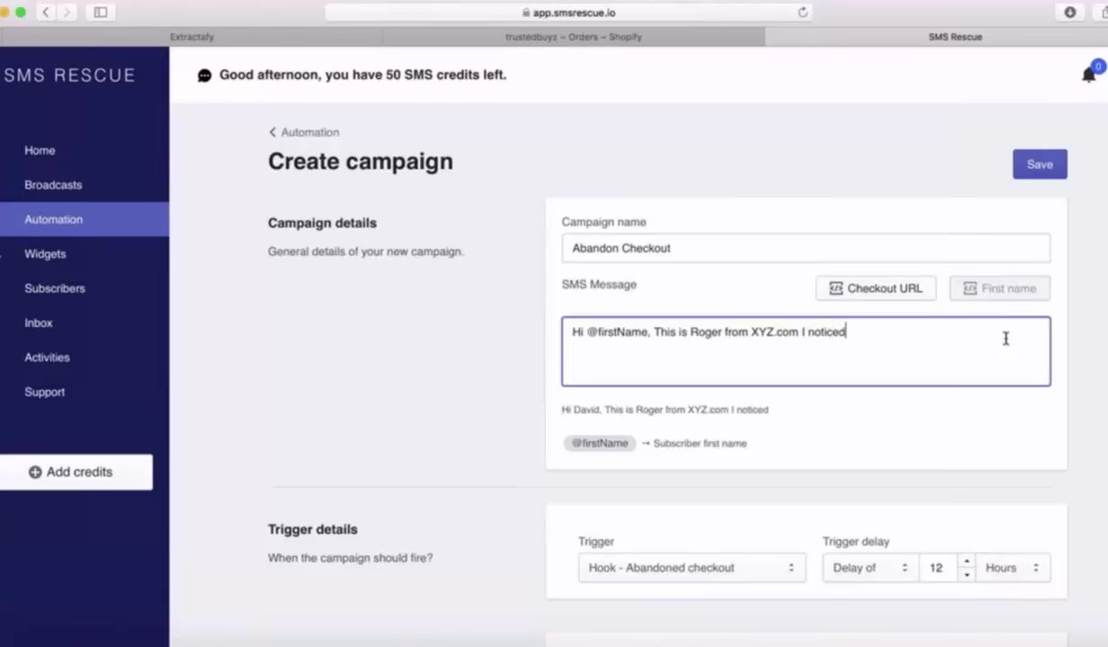
type(" you tried to purc")
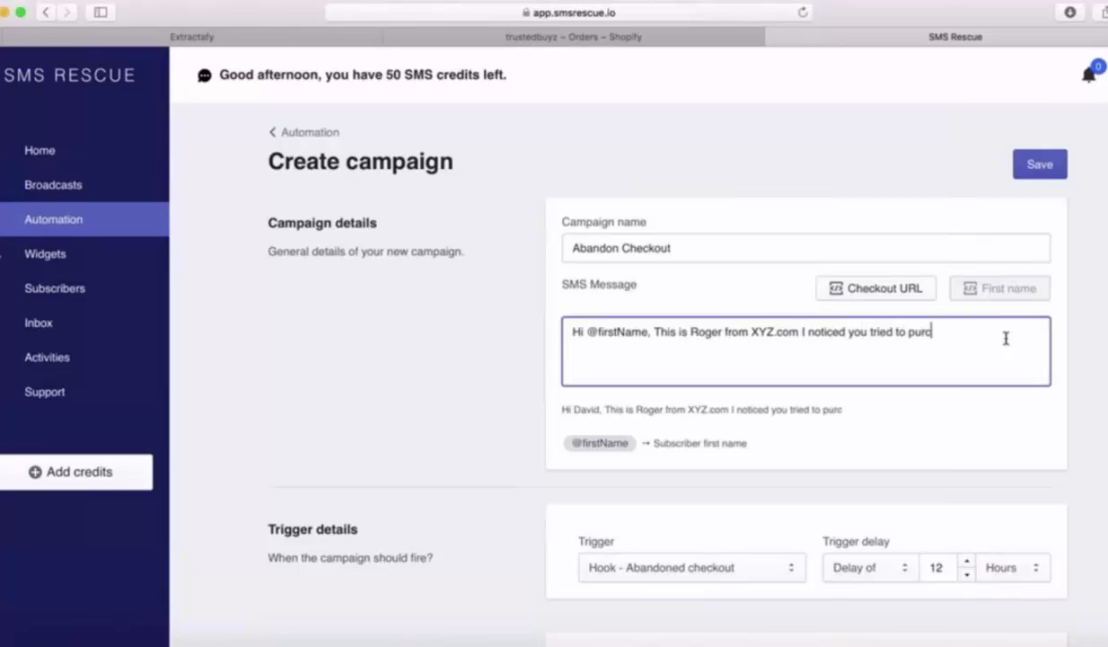
type("hase an item from u")
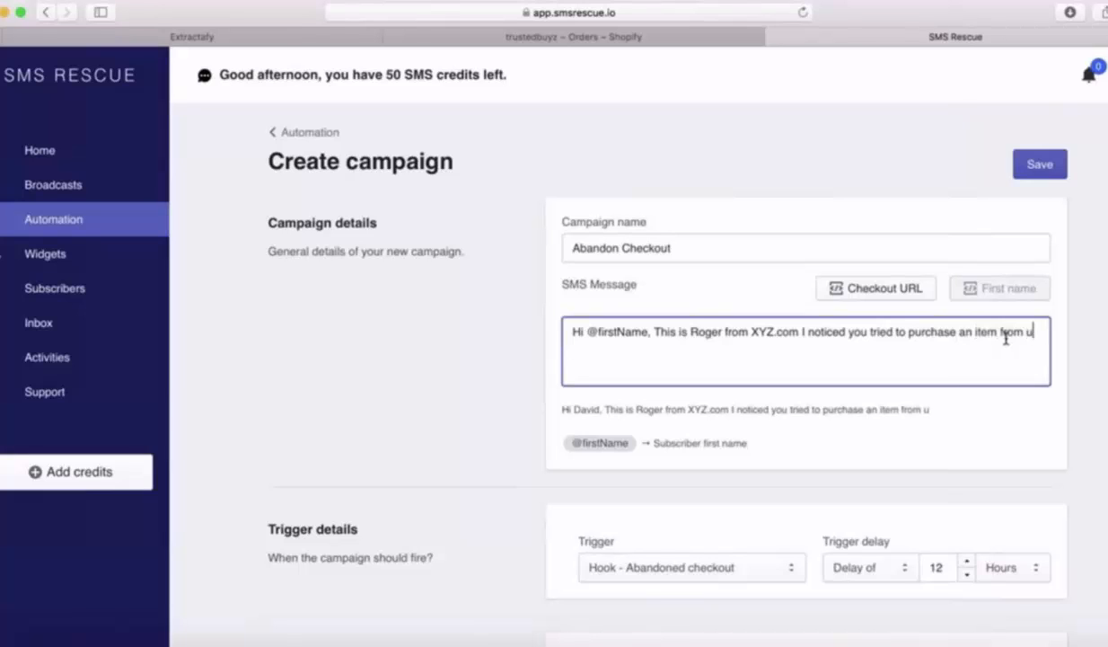
type("s but it did not go through ")
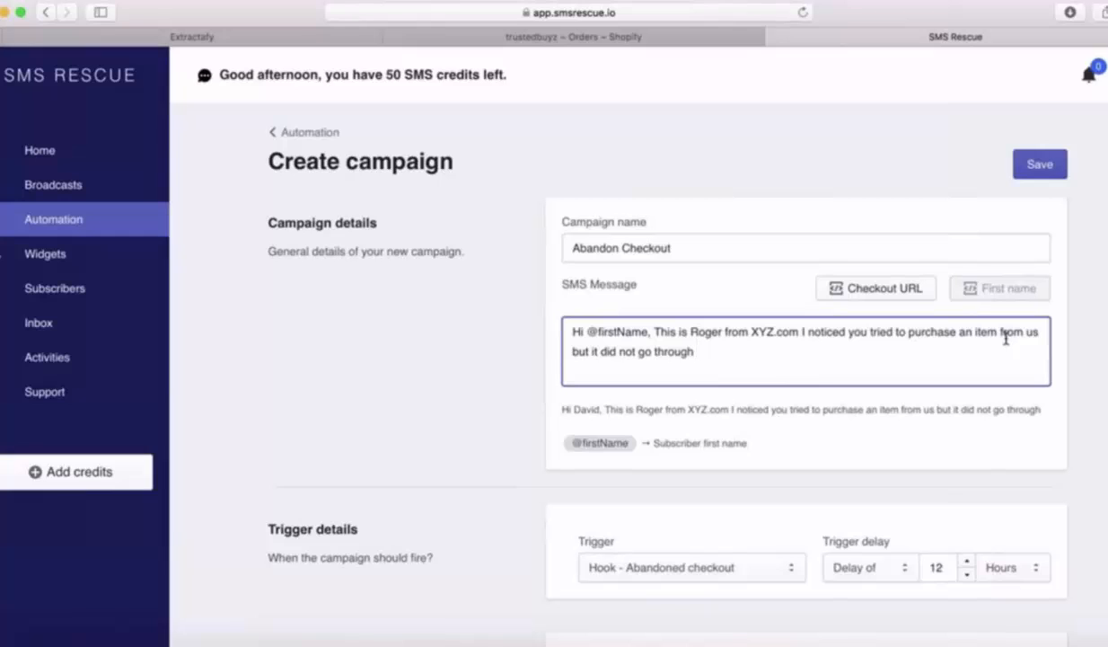
type("how")
key("BackSpace")
key("BackSpace")
key("BackSpace")
key("BackSpace")
key("BackSpace")
End the SMS message with ". Whats the number one reason you decided to back out of your purchase?".
type(". What the nu")
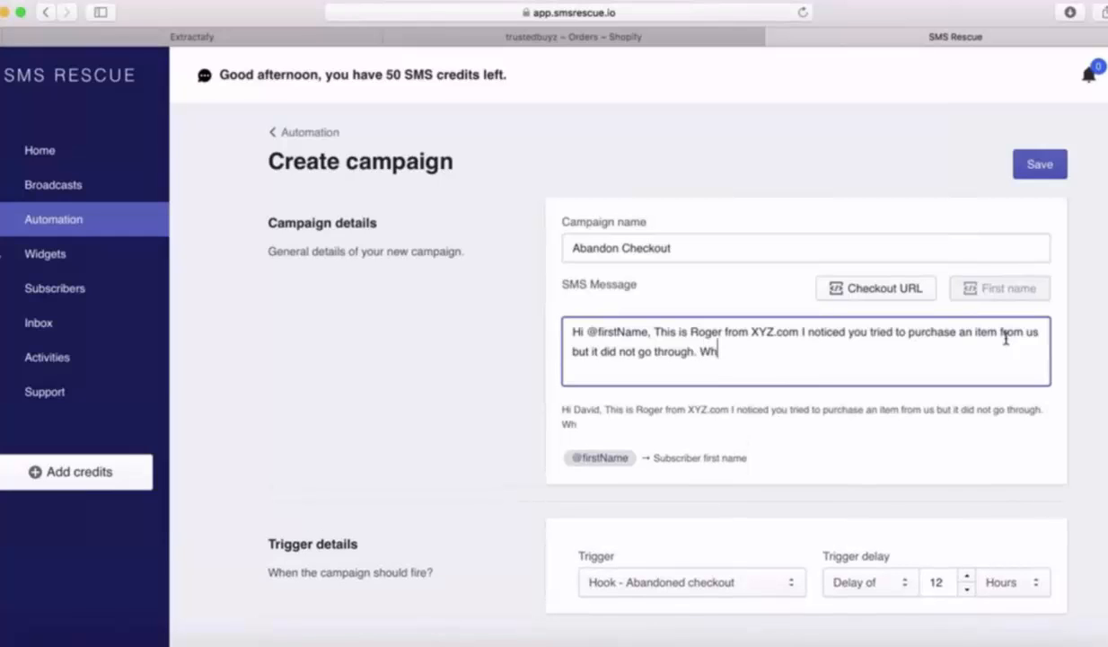
key("BackSpace")
key("BackSpace")
key("BackSpace")
key("BackSpace")
key("BackSpace")
key("BackSpace")
type("s the number one reaseon")
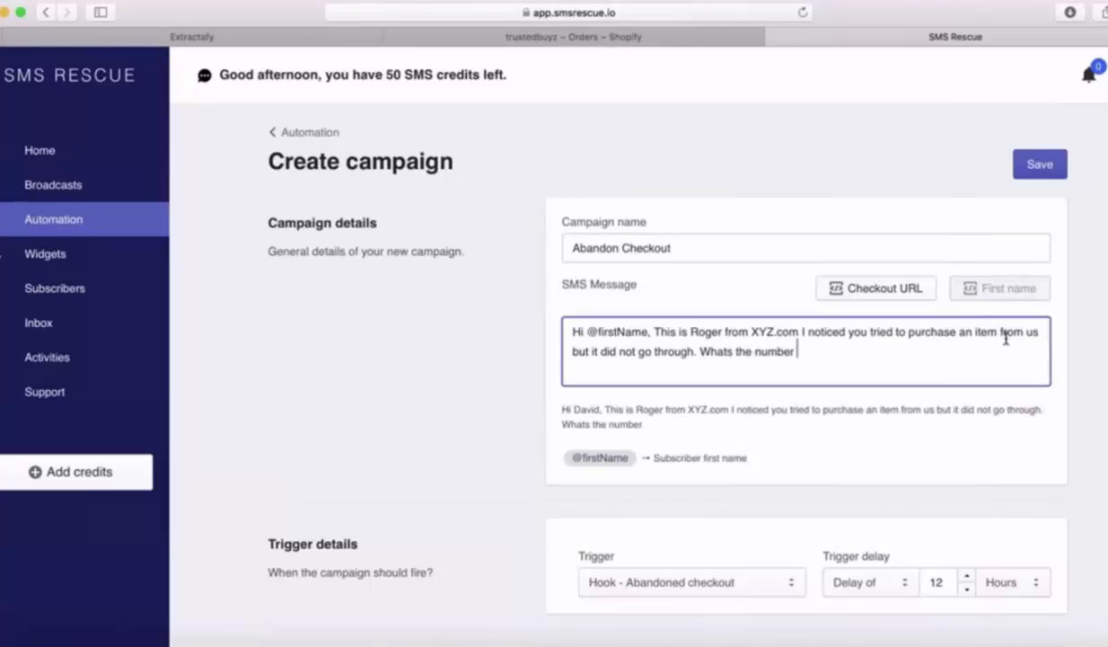
key("BackSpace")
key("BackSpace")
key("BackSpace")
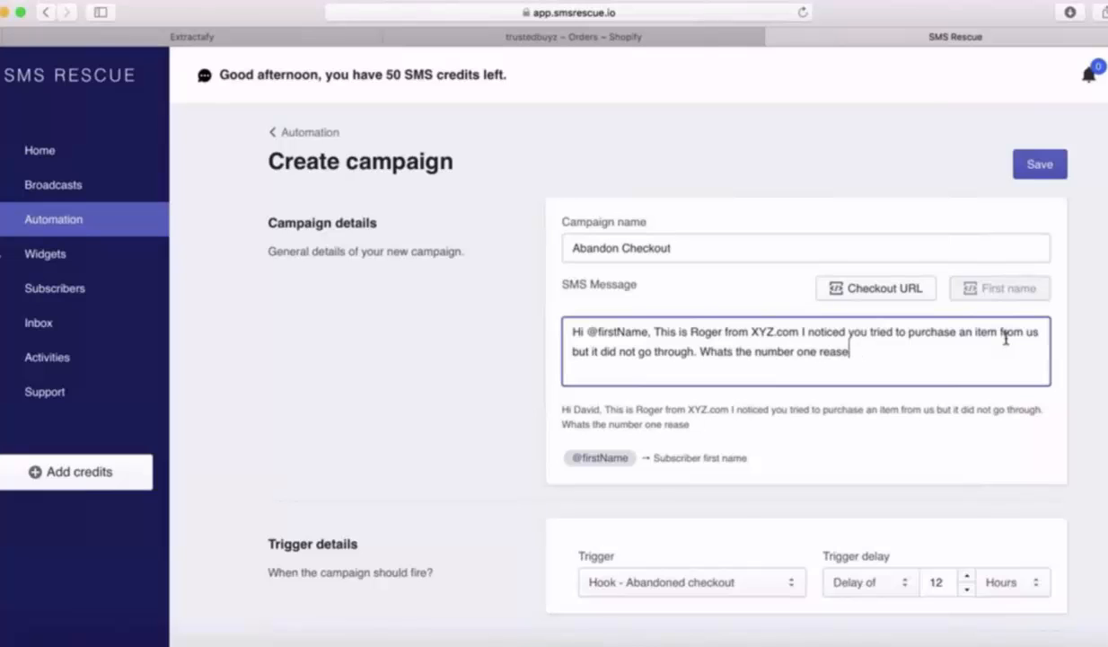
type("on you decid")
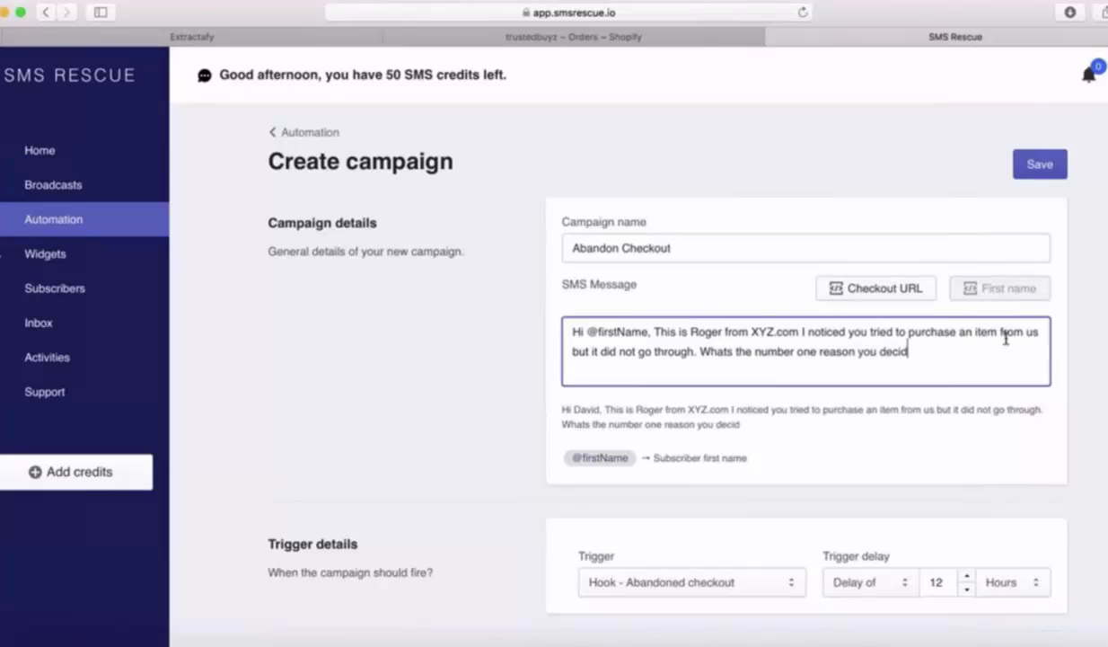
type("ed to back out ")
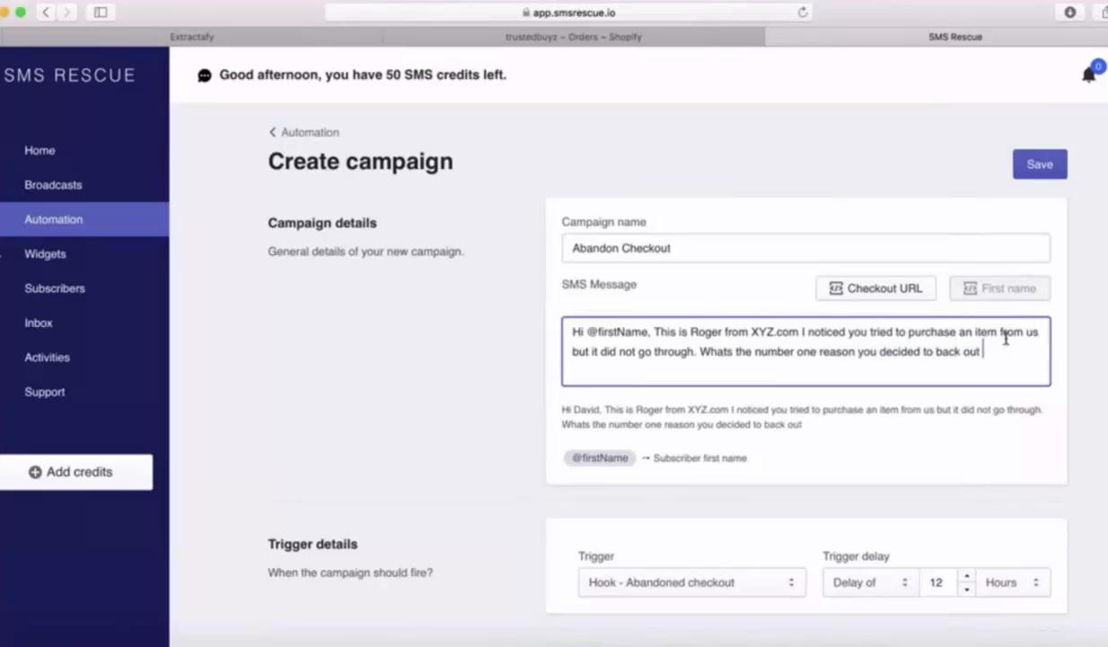
type("of your purchase")
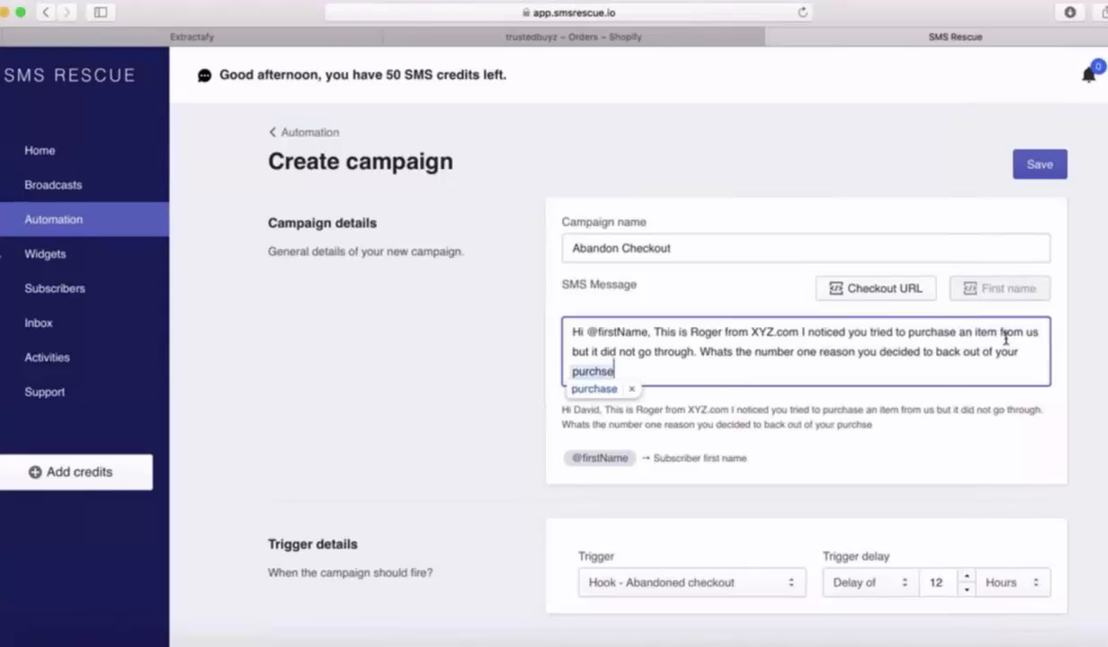
type("?")
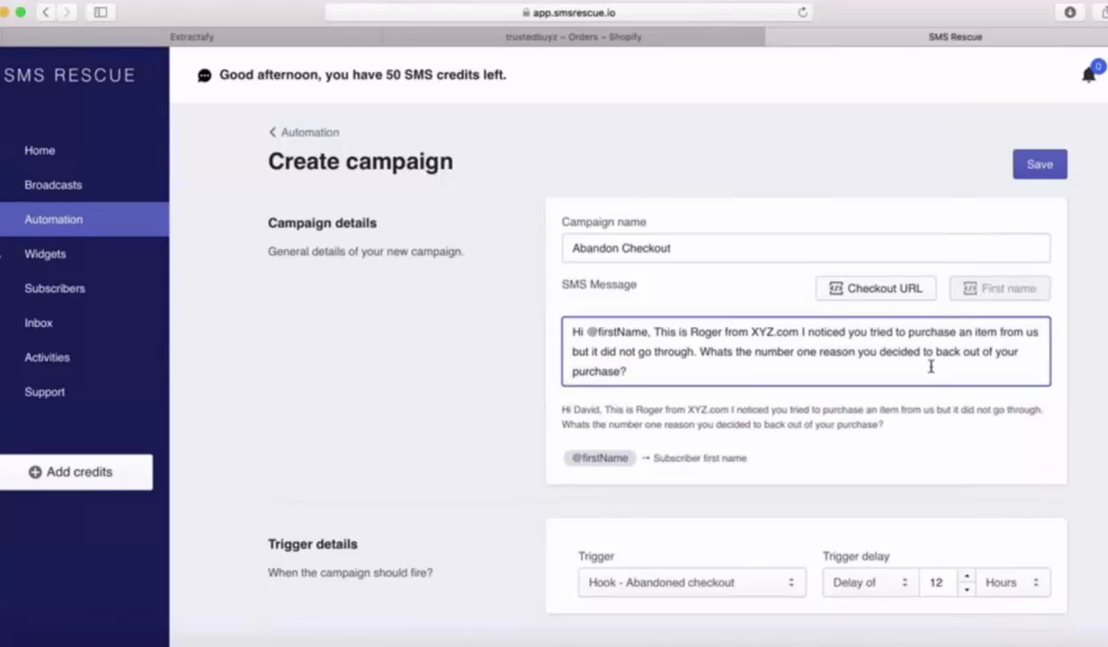
left_click(486, 494)
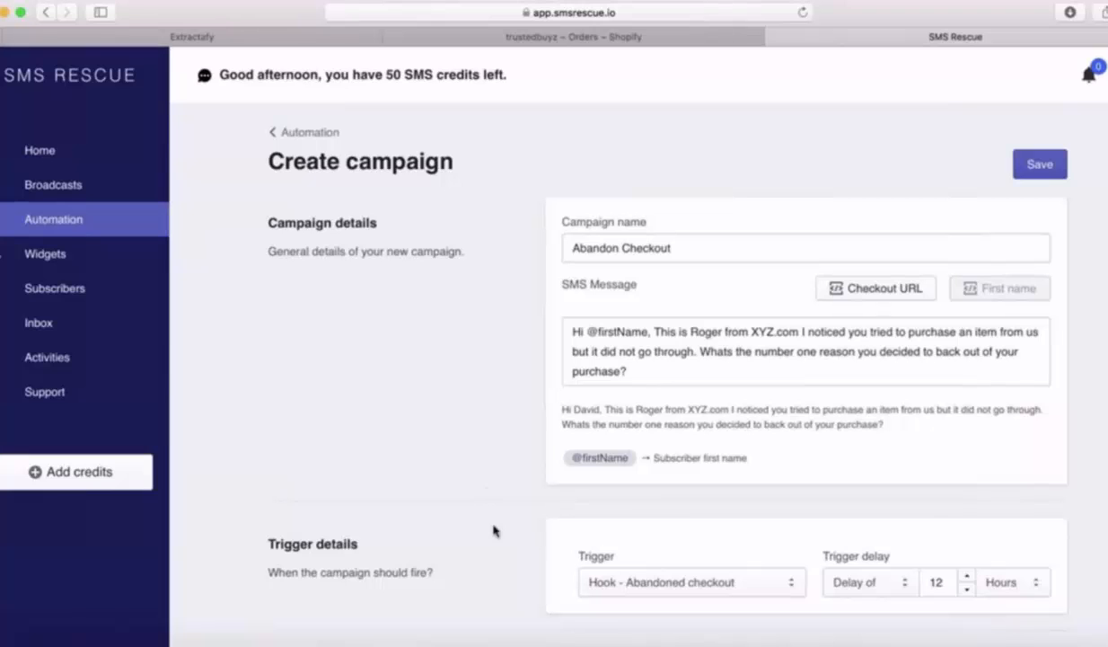
Set the abandoned-checkout trigger delay to 15 minutes.
scroll(493, 531, "down", 5)
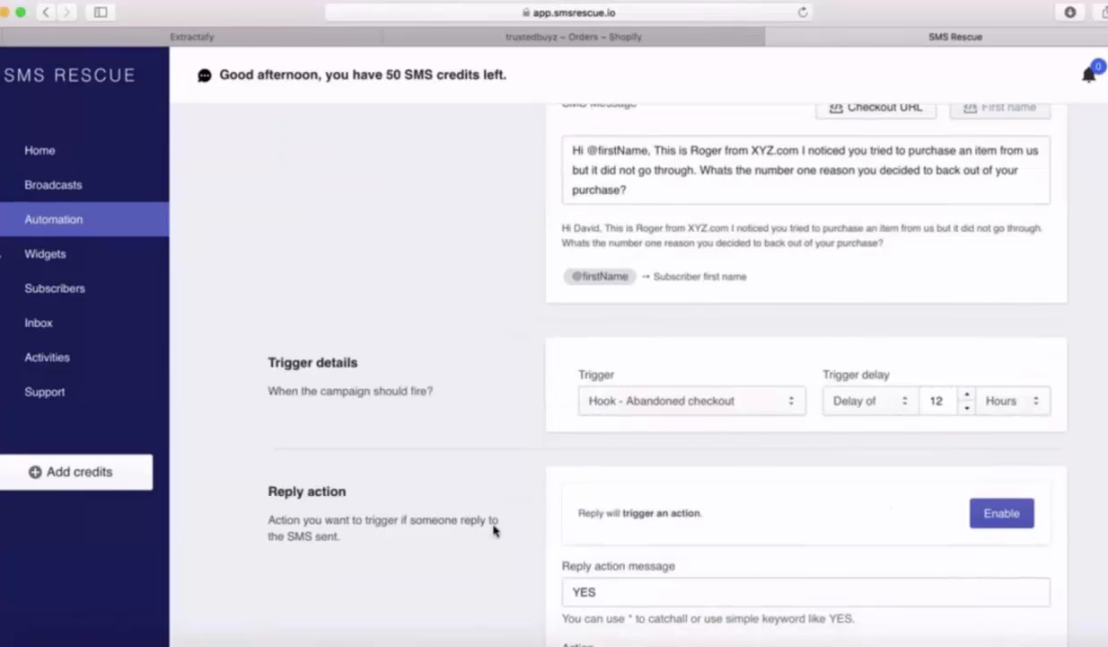
left_click(759, 410)
left_click(759, 404)
left_click(1006, 400)
left_click(1013, 420)
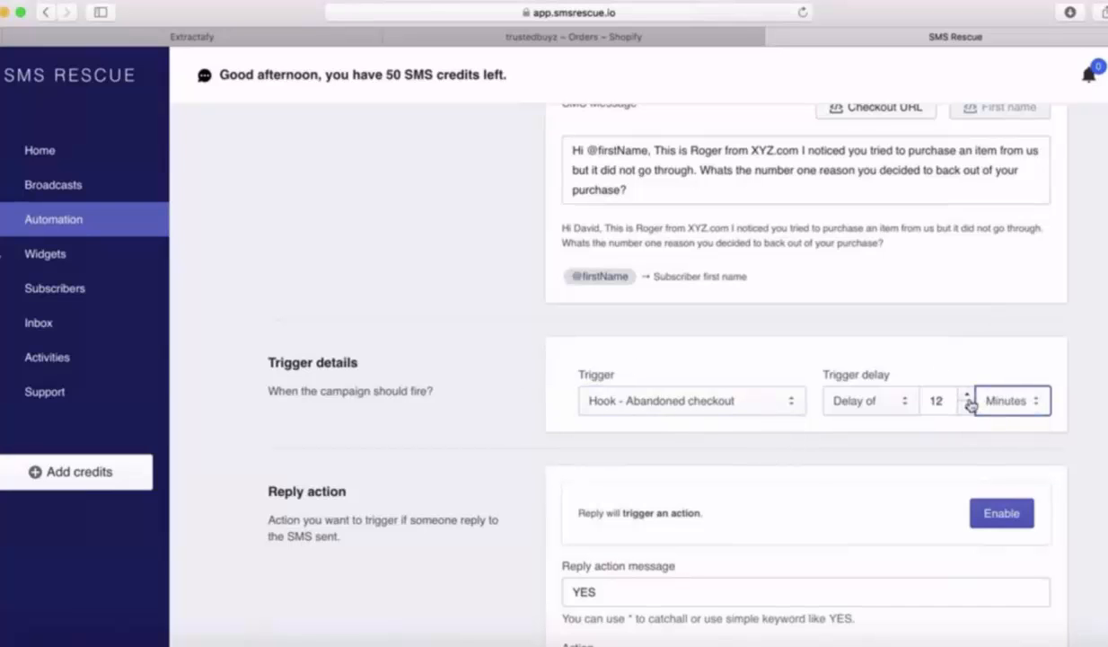
left_click(967, 396)
left_click(967, 396)
left_click(968, 396)
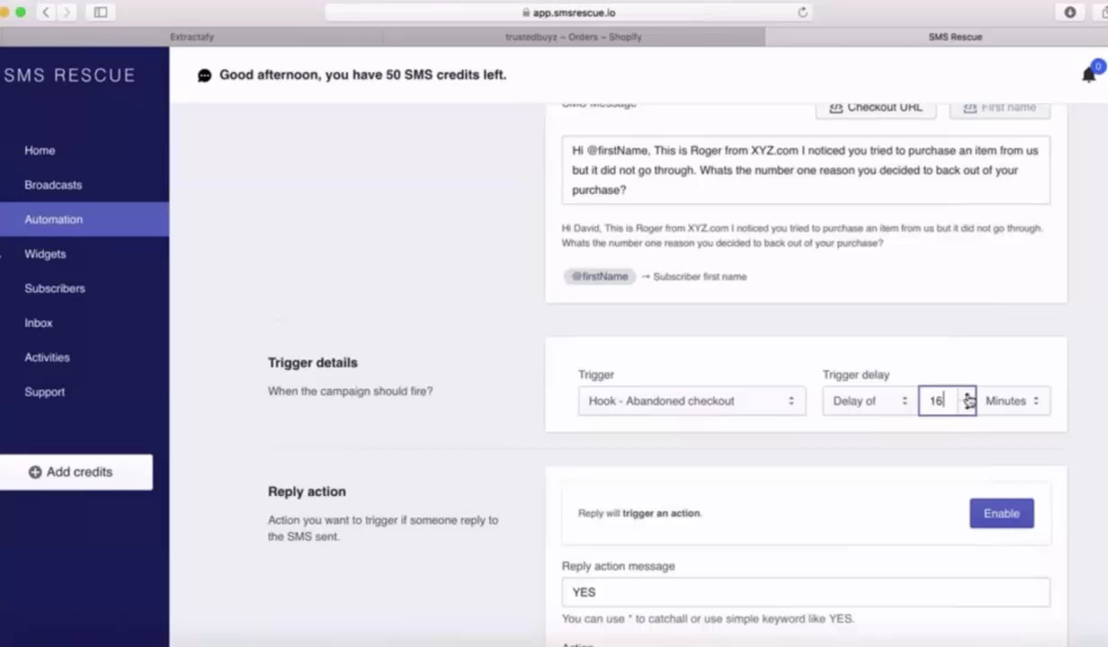
left_click(967, 406)
left_click(930, 445)
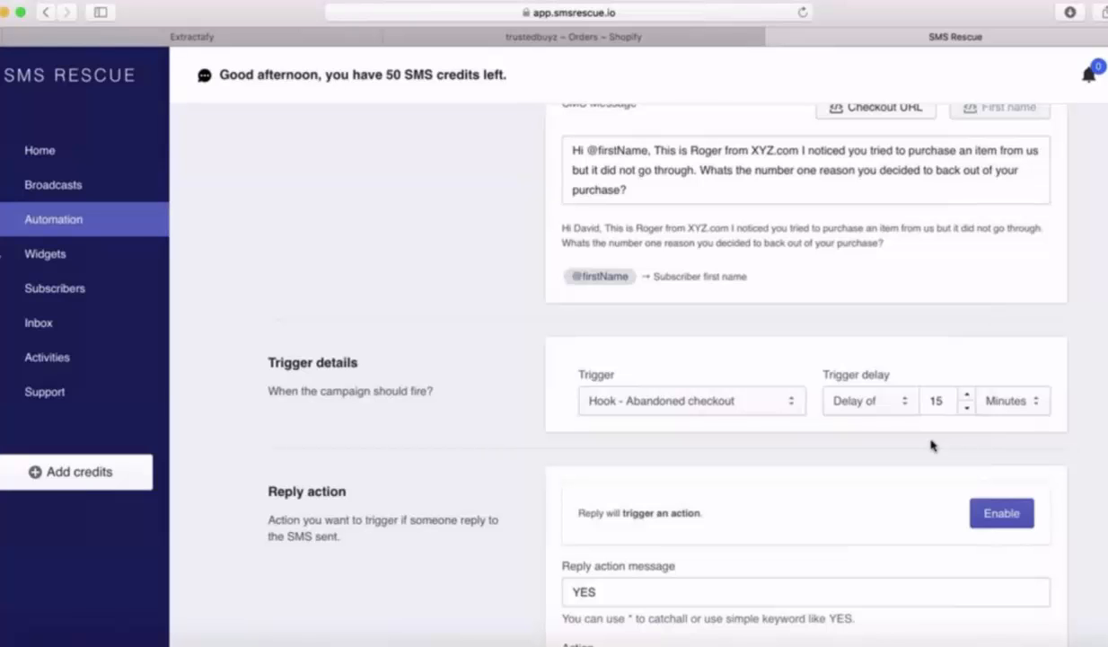
Turn off the campaign's reply action so that replies trigger nothing.
scroll(449, 483, "down", 2)
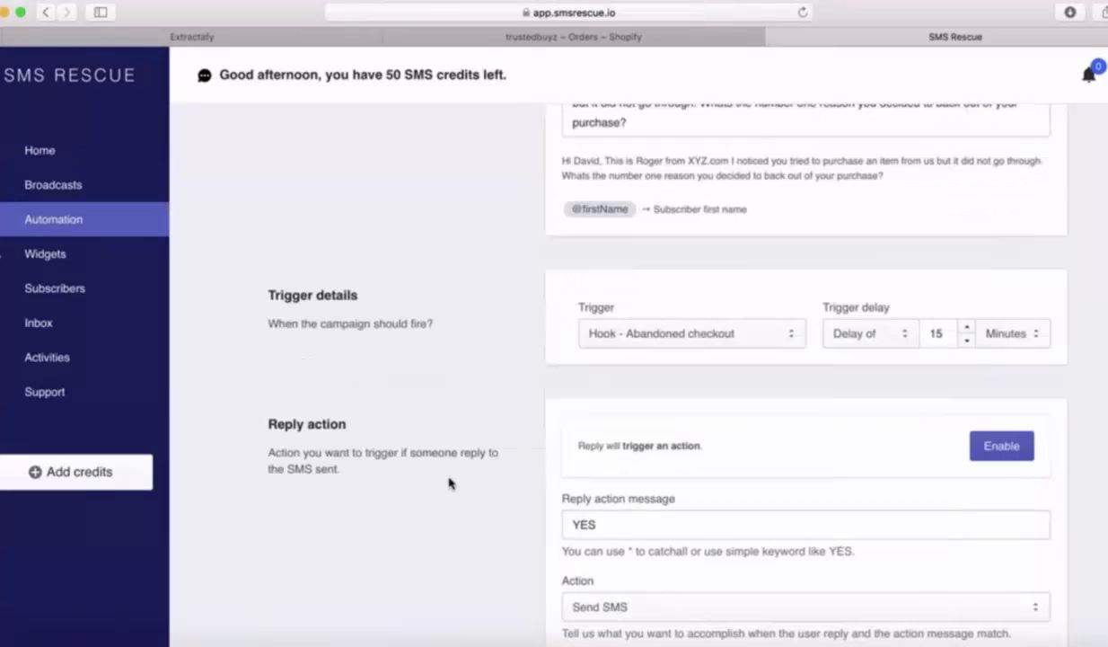
scroll(449, 483, "down", 5)
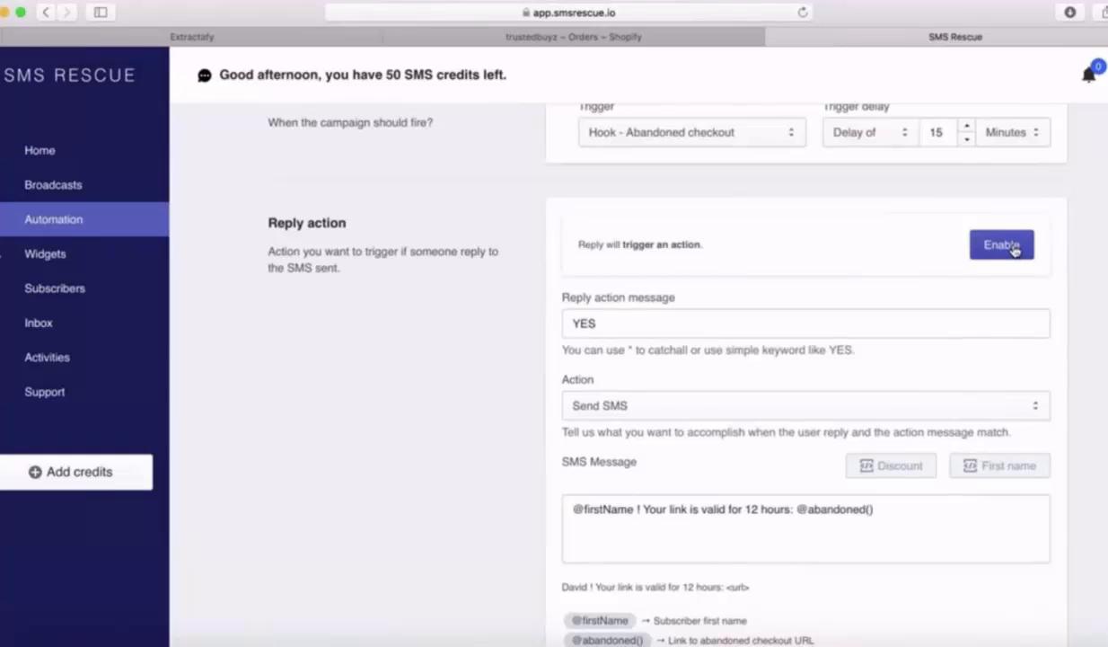
left_click(1013, 248)
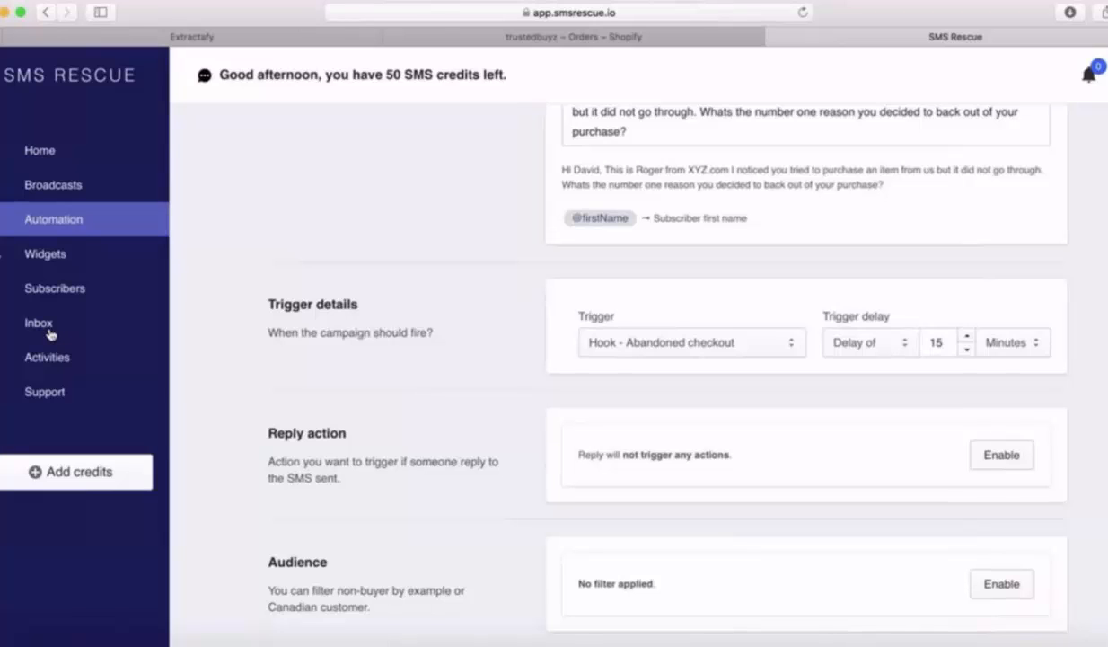
scroll(50, 334, "up", 5)
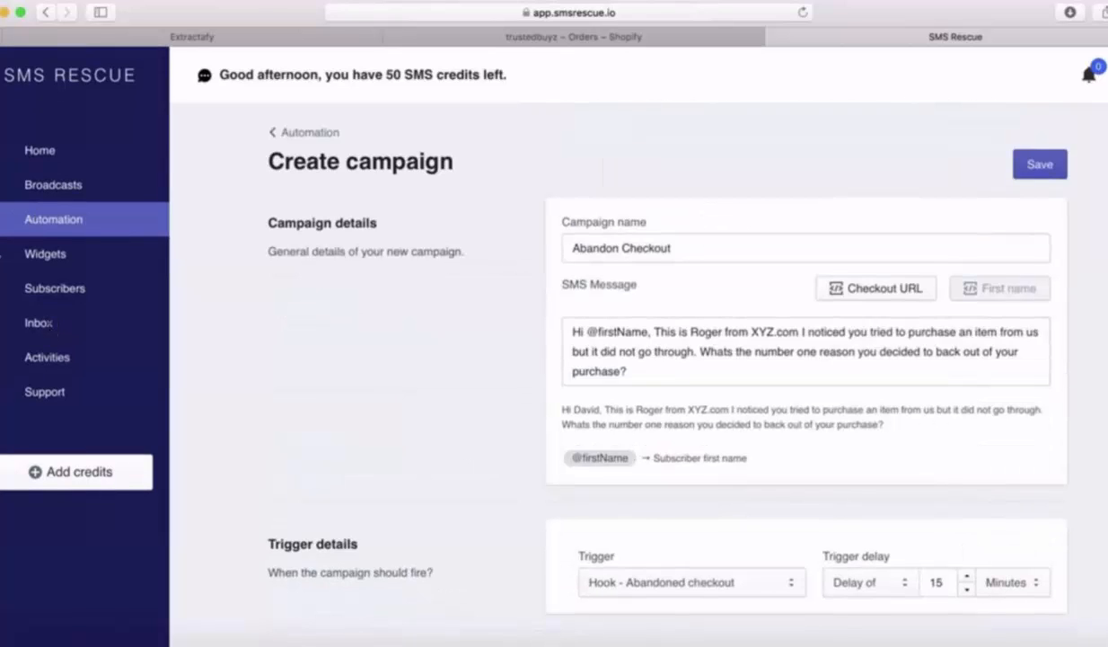
left_click_drag(623, 368, 653, 331)
key("BackSpace")
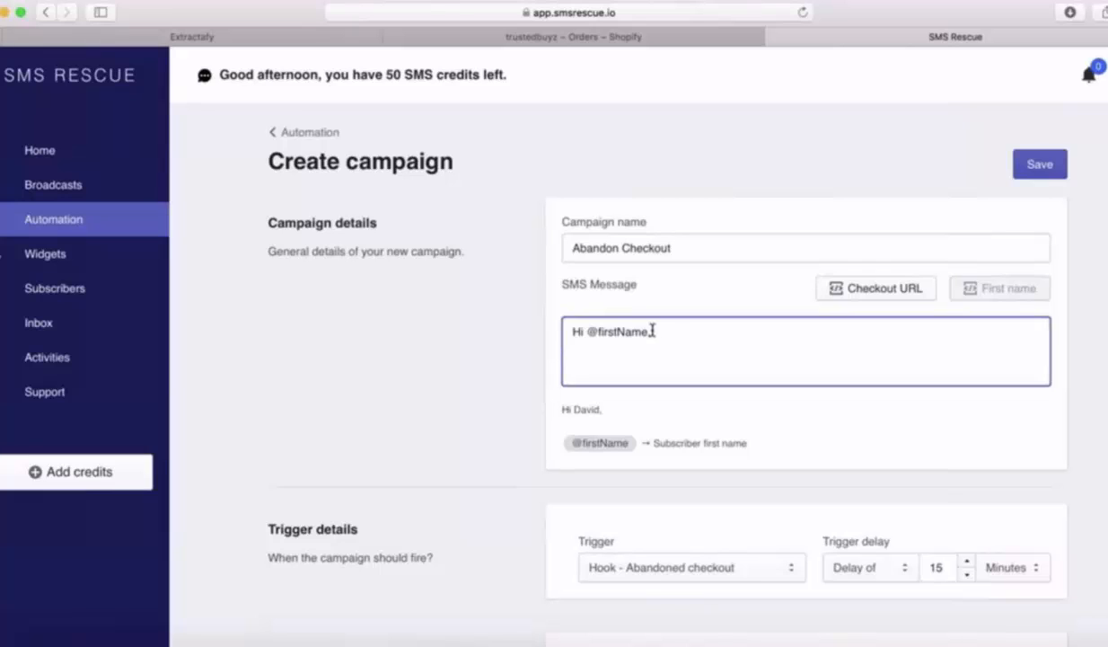
type("This is Roger from X")
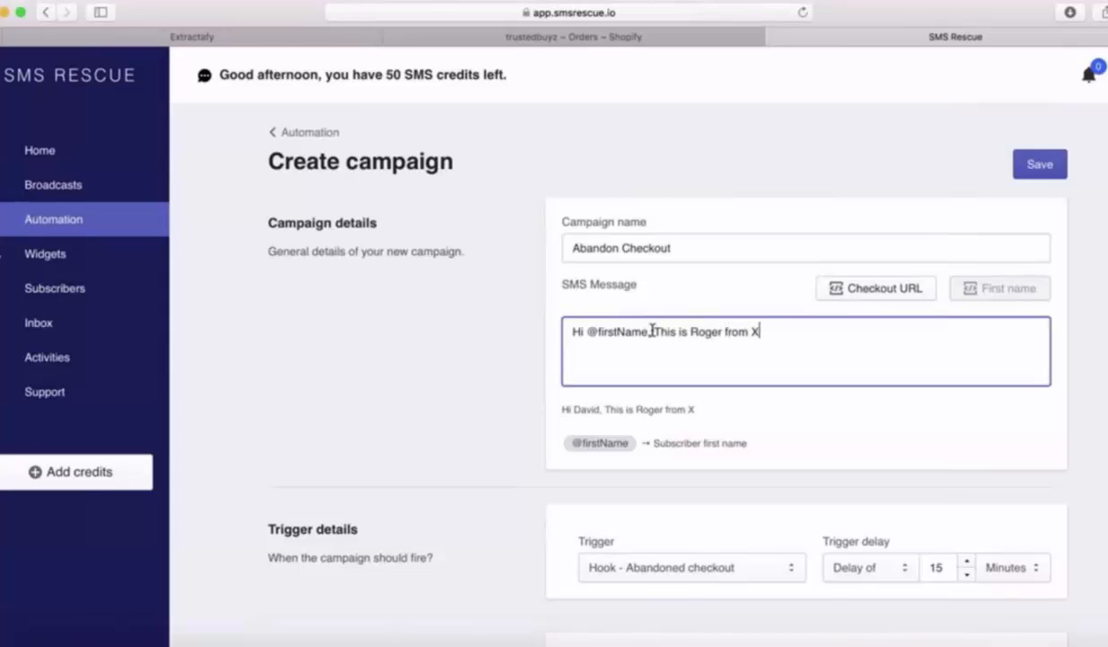
type("YZ.COM")
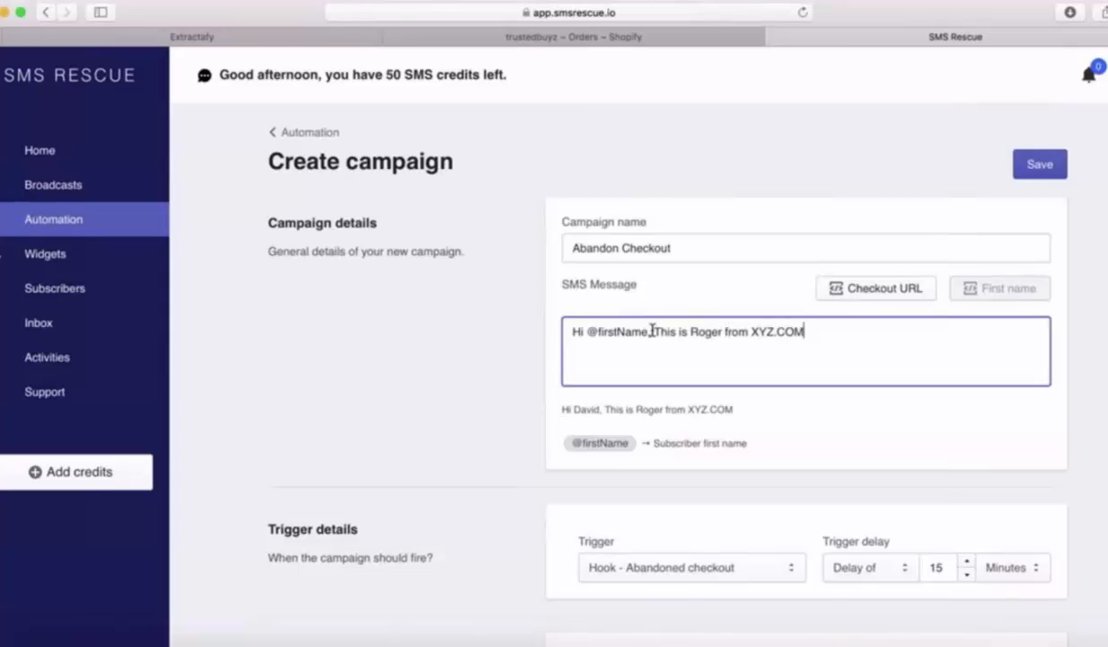
type(" I noticed you almost pur")
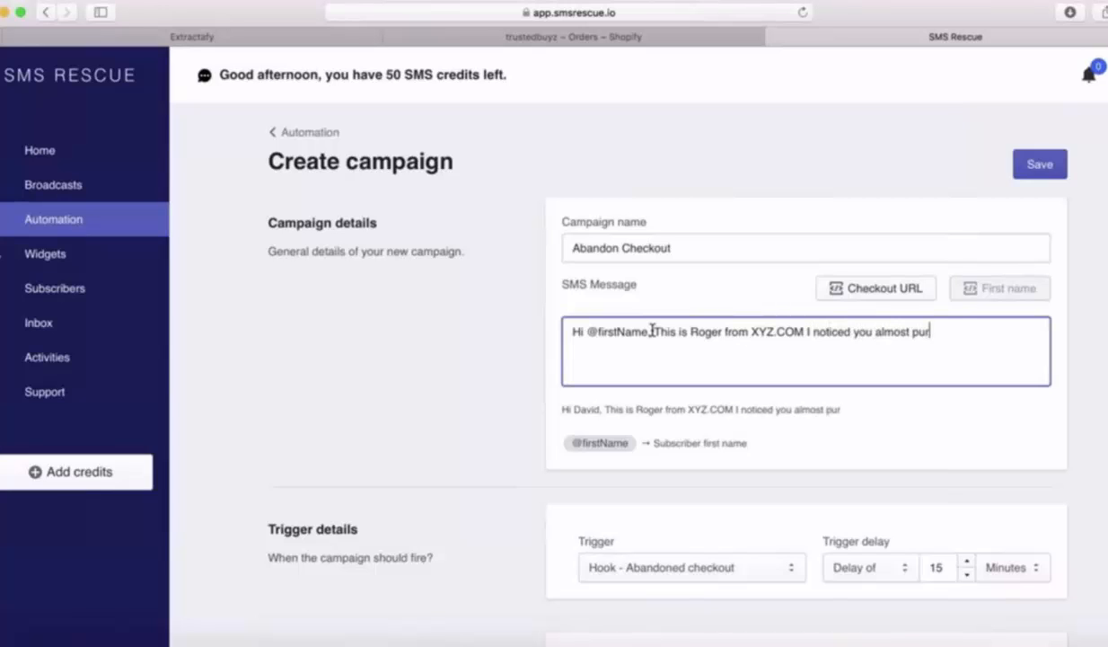
type("chased ____")
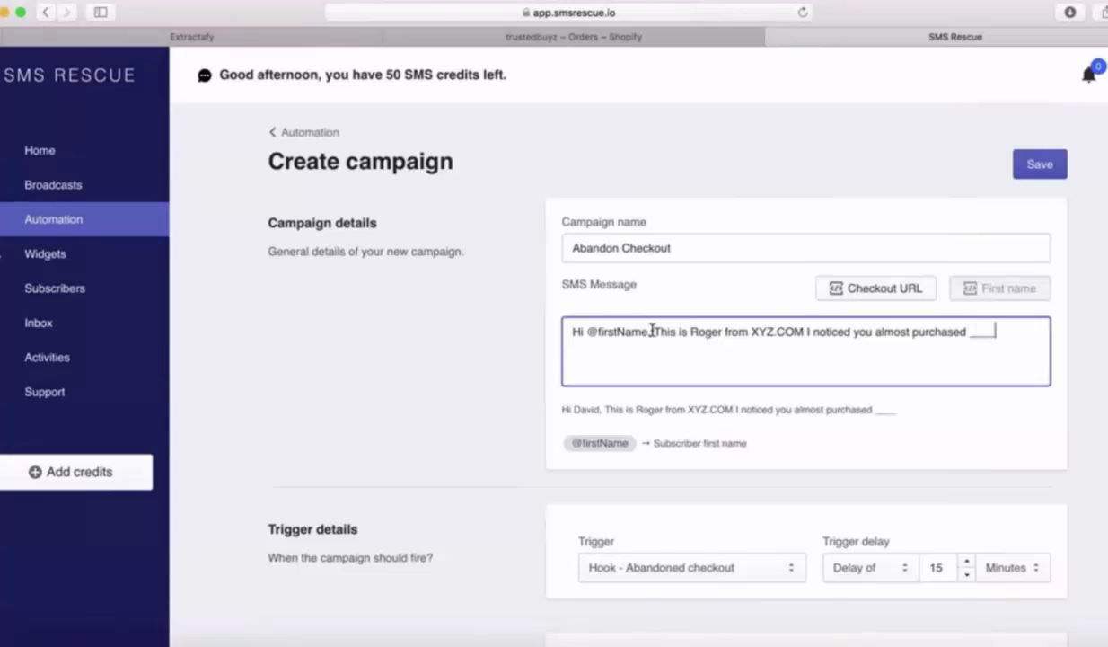
Lengthen the underscore blank and continue the SMS message with "I want to give you a one time coupon saving you 20% Just click".
type("___ I want to ")
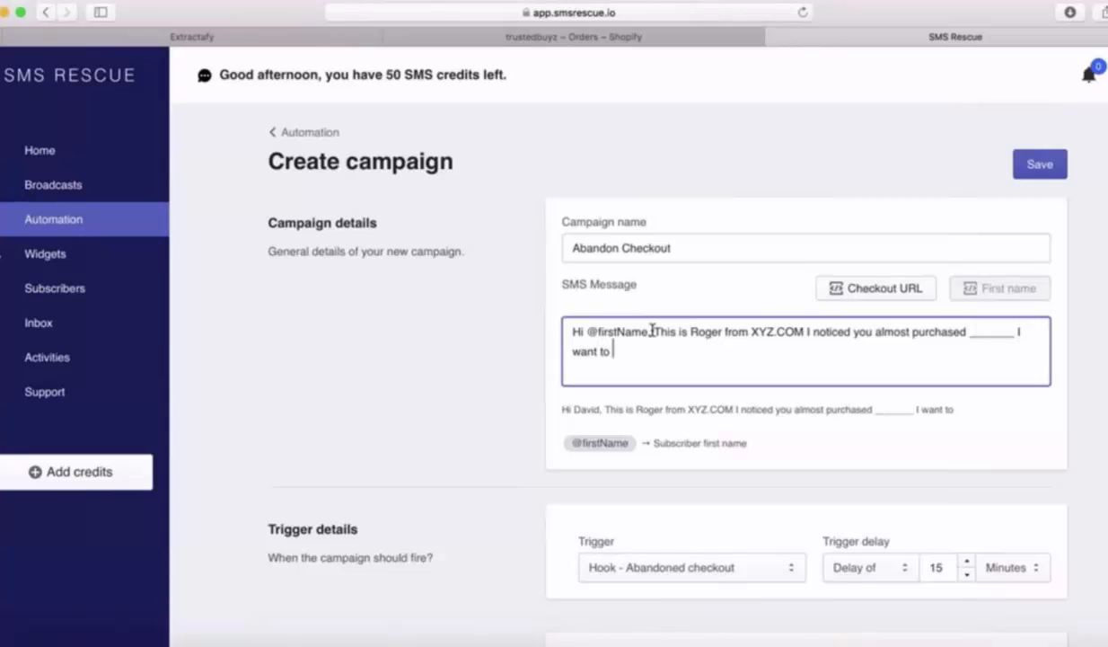
type("give you a one time ")
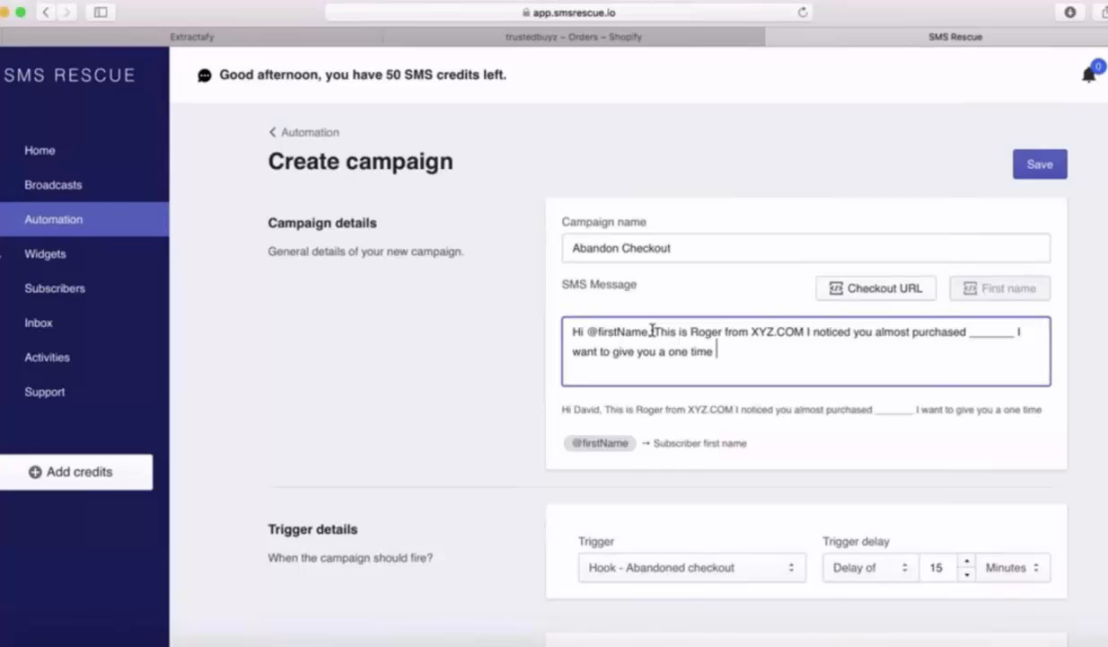
type("coupon saving y")
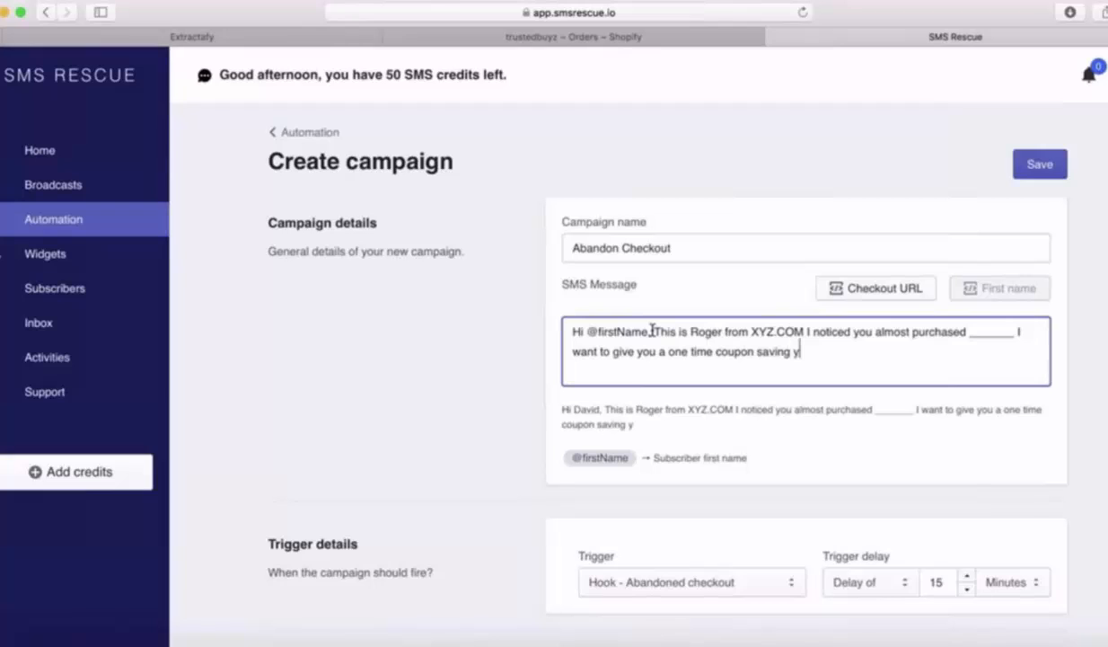
type("ou 20% Just")
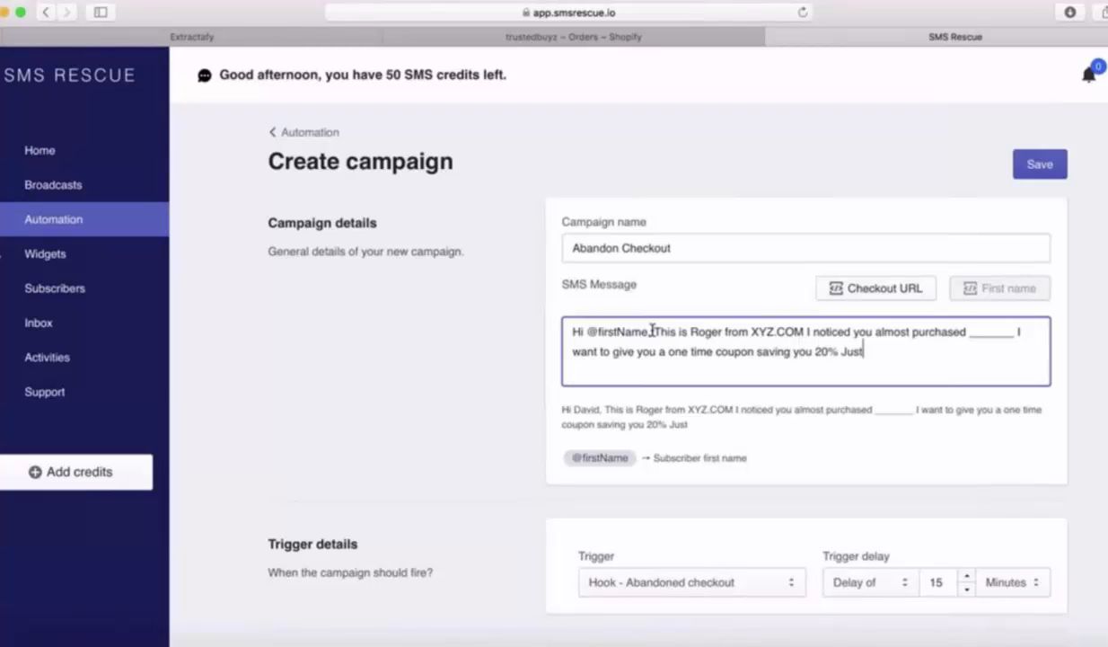
type(" click f")
key("BackSpace")
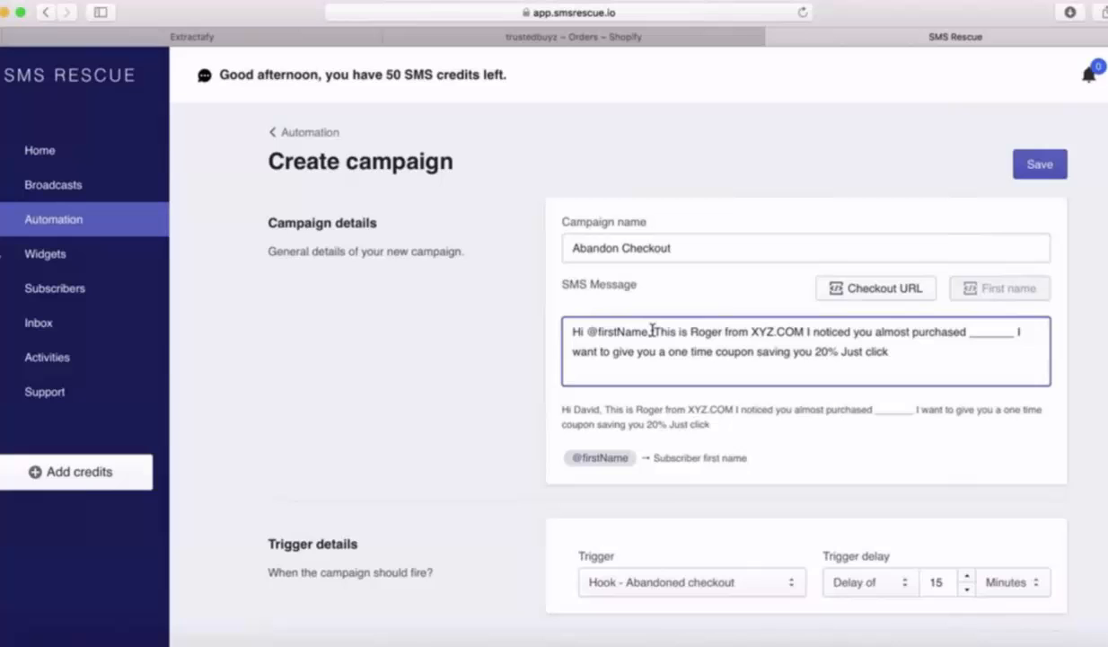
Insert a checkout URL into the SMS message that redirects to the first product page in the cart, without a discount code.
left_click(895, 298)
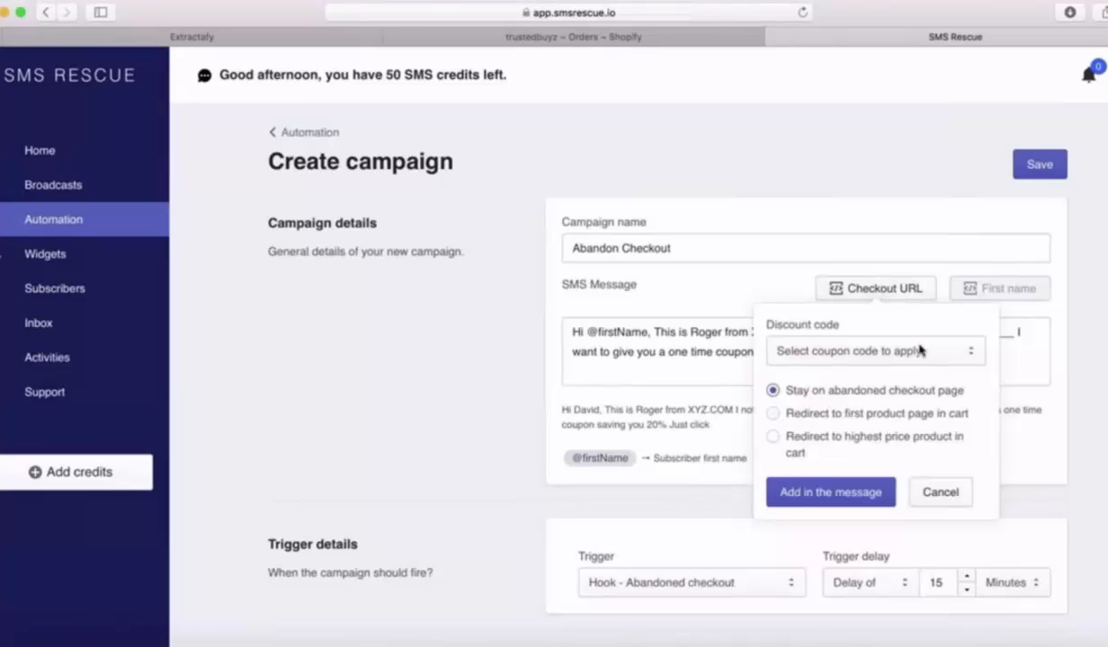
left_click(889, 343)
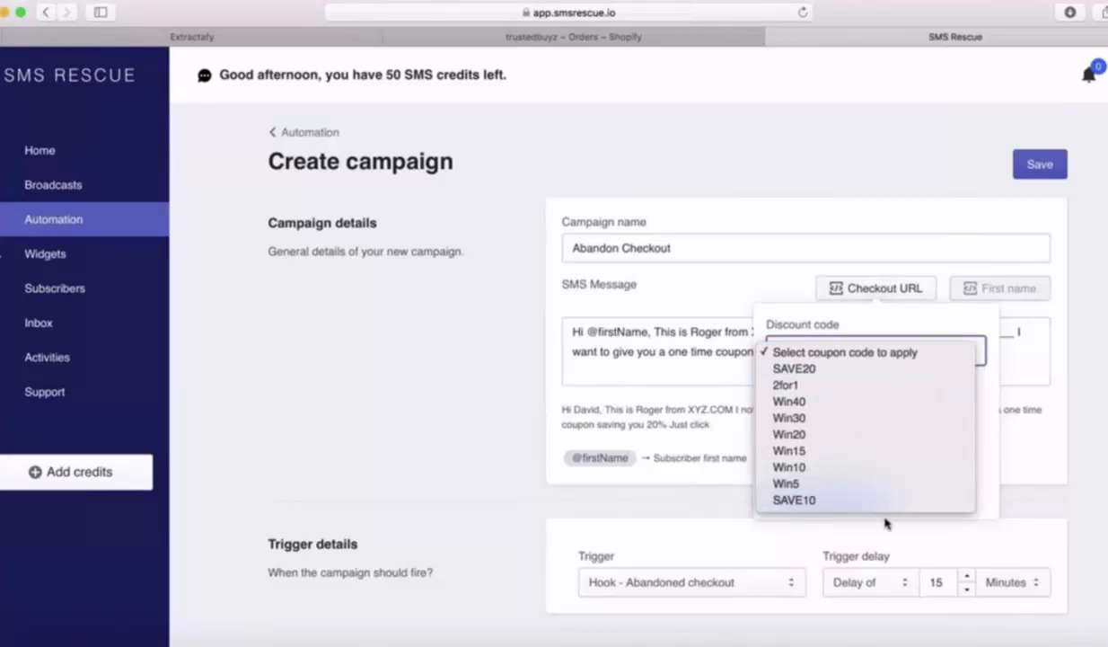
left_click(994, 427)
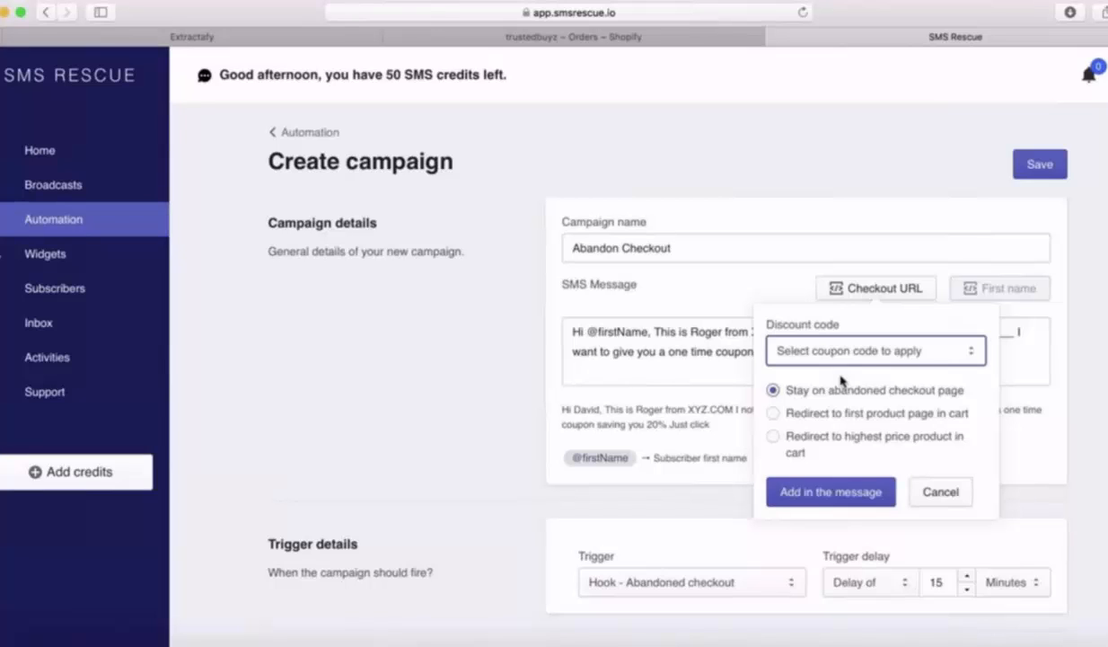
left_click(773, 413)
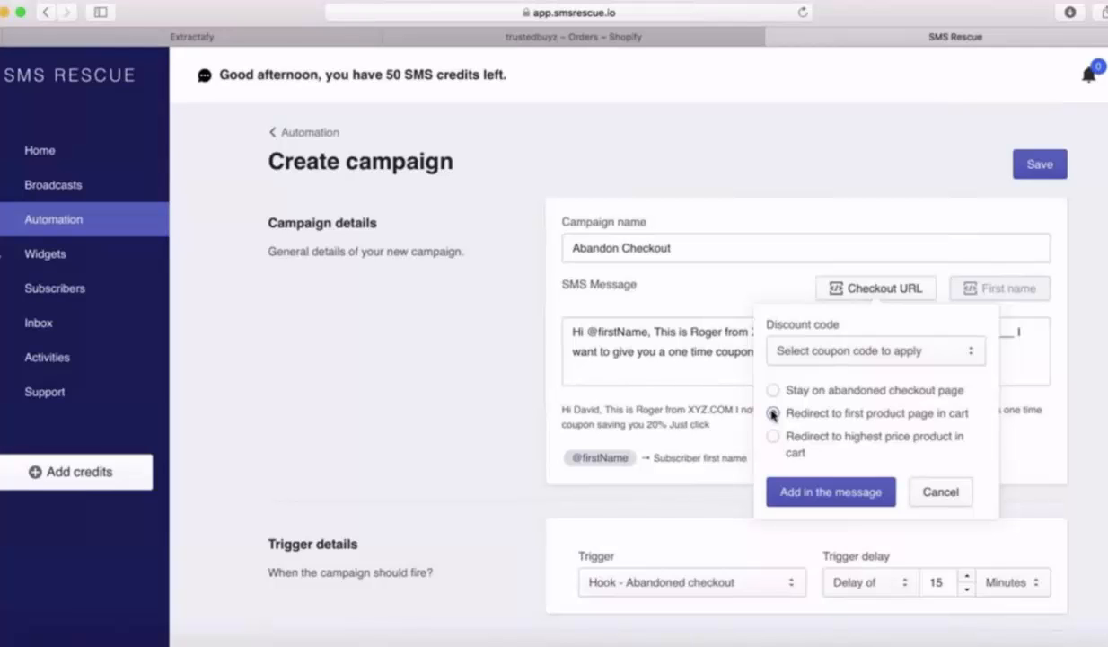
left_click(772, 412)
left_click(772, 436)
left_click(772, 389)
left_click(773, 412)
left_click(862, 493)
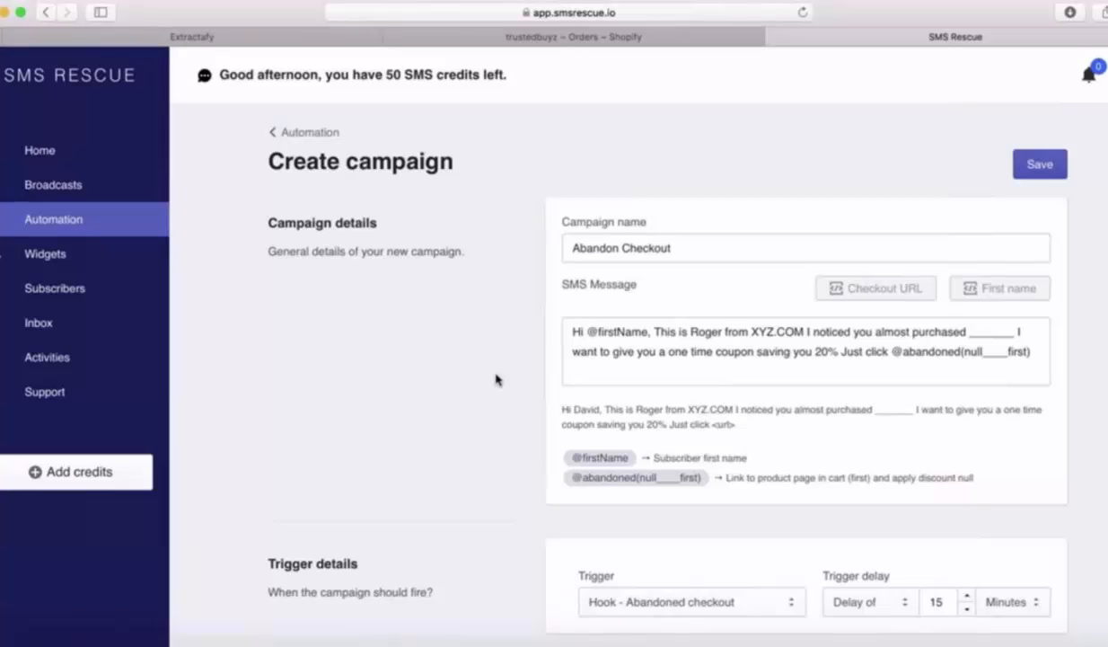
Change the campaign trigger to "Hook - Order paid".
scroll(496, 379, "down", 4)
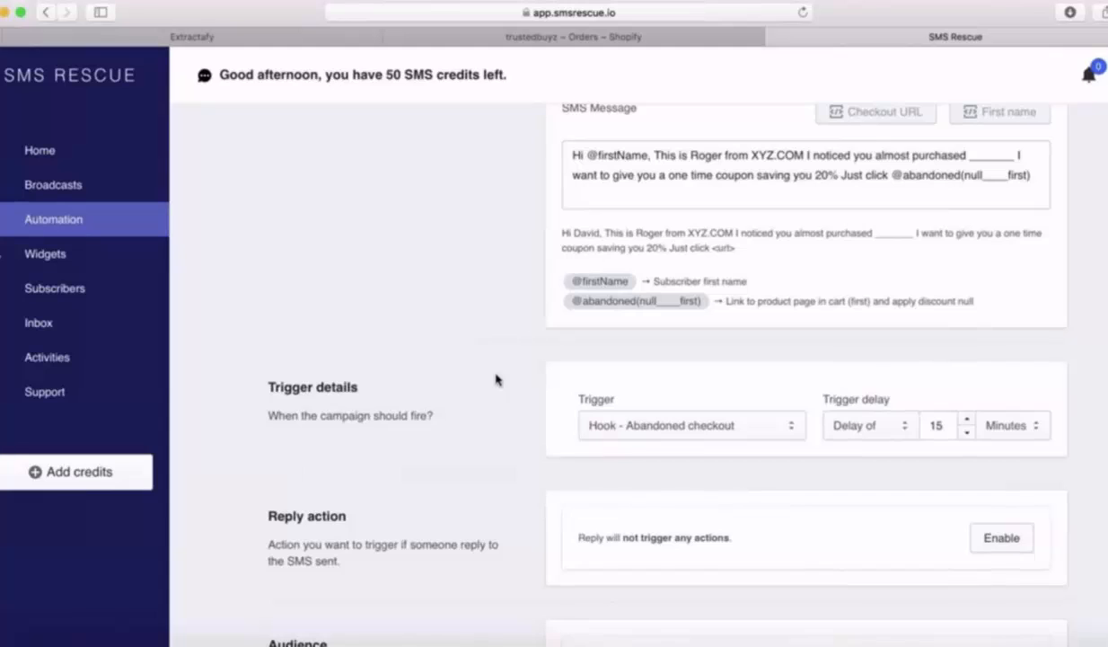
scroll(497, 380, "down", 2)
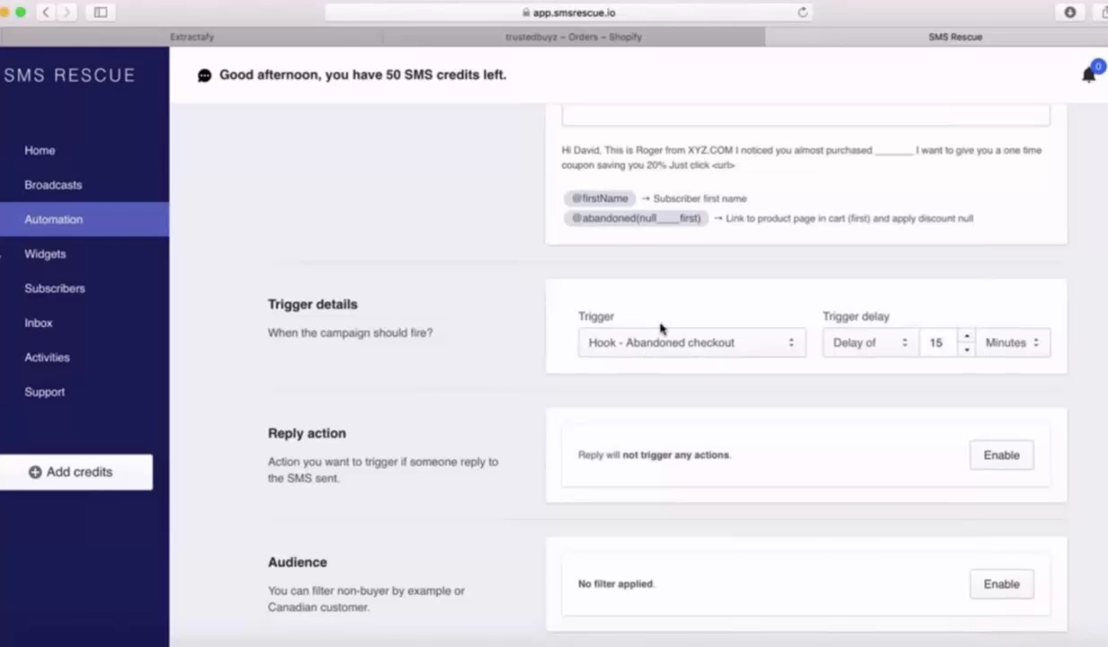
scroll(660, 327, "up", 3)
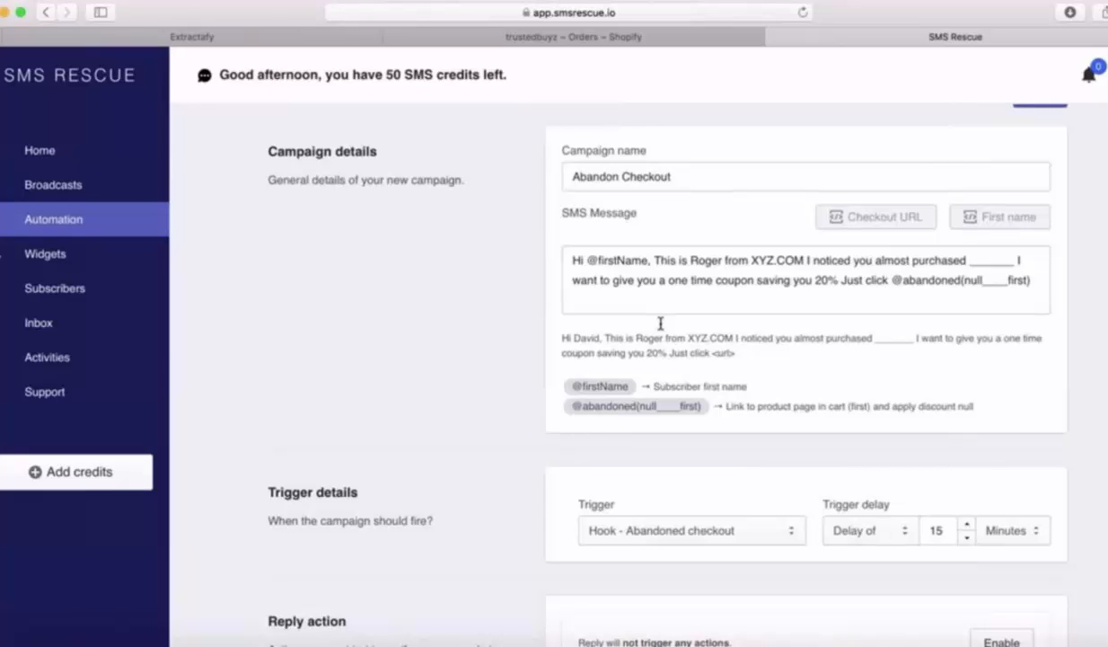
scroll(700, 342, "down", 4)
left_click(736, 359)
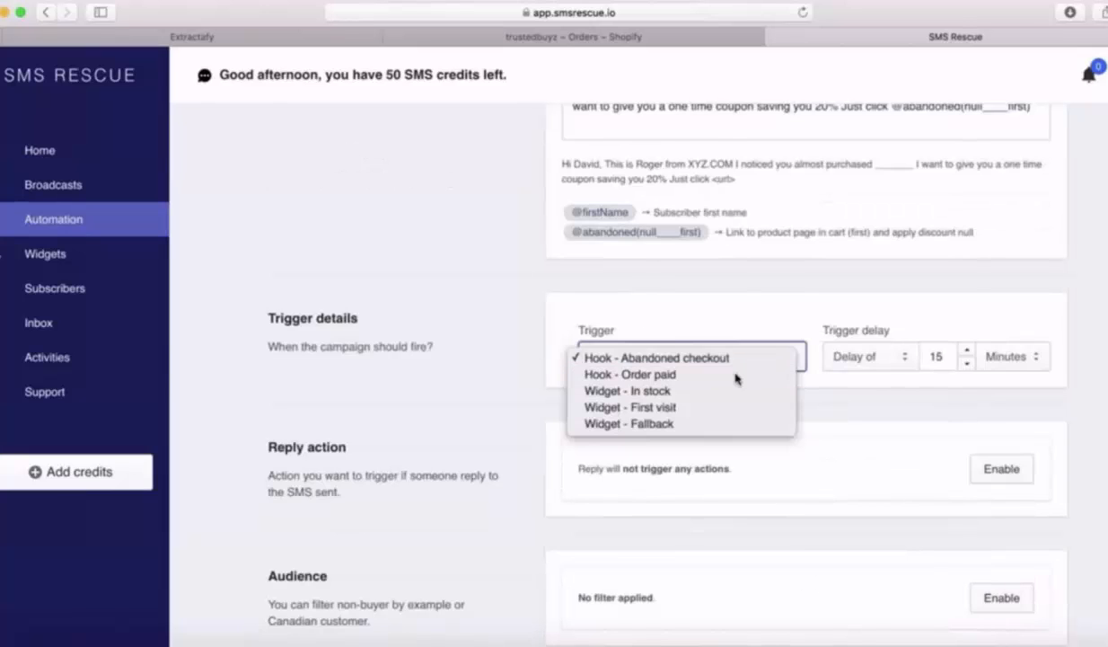
left_click(734, 374)
left_click(734, 377)
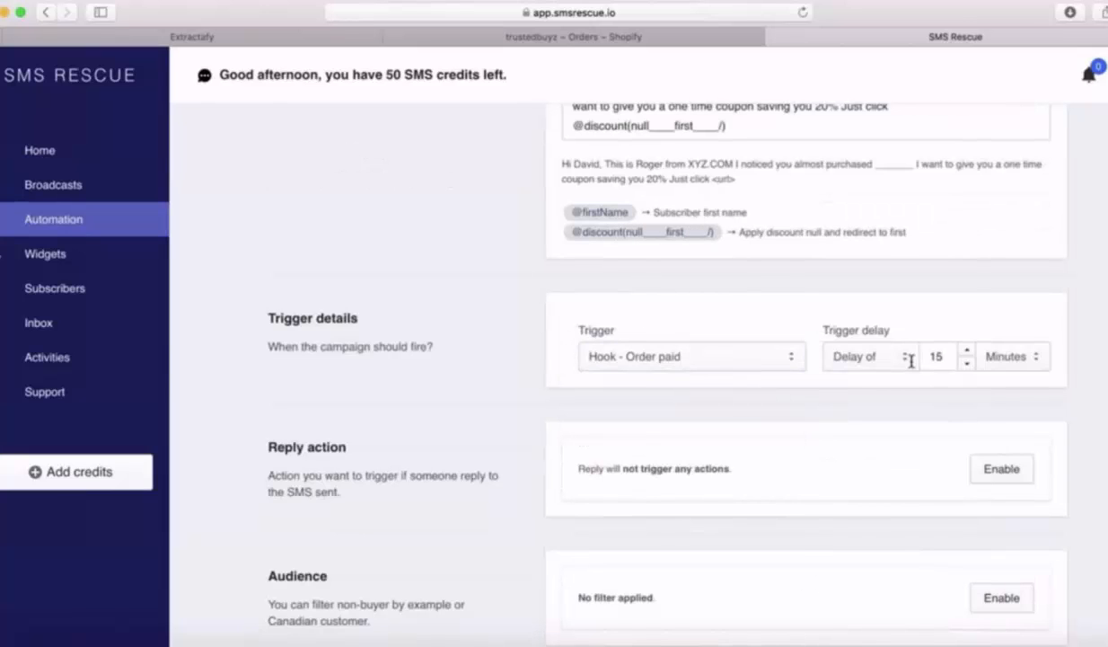
Reduce the trigger delay to 5 minutes.
left_click(966, 364)
left_click(966, 364)
left_click(966, 349)
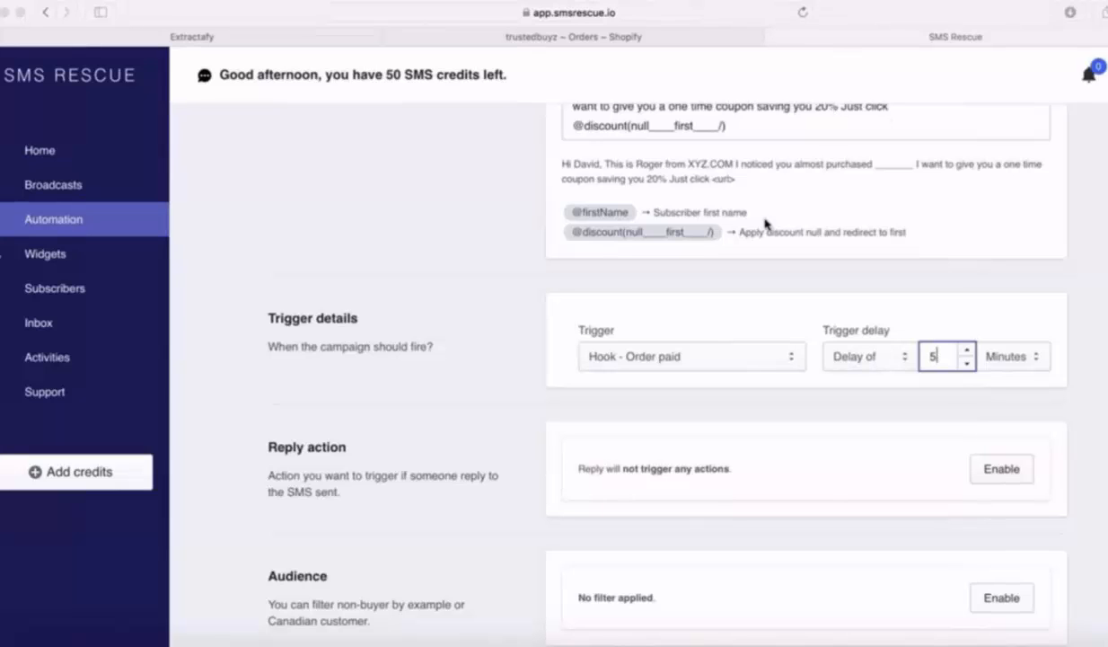
Review the campaign message and change the campaign trigger to "Widget - In stock".
scroll(764, 223, "down", 1)
scroll(764, 223, "up", 4)
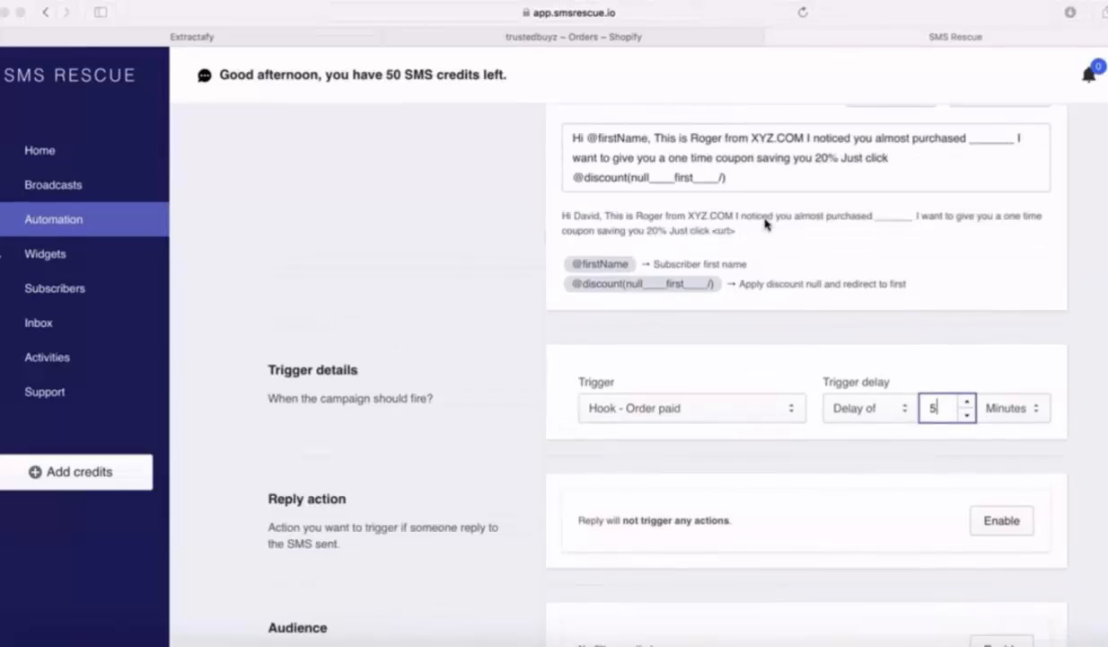
scroll(764, 222, "up", 2)
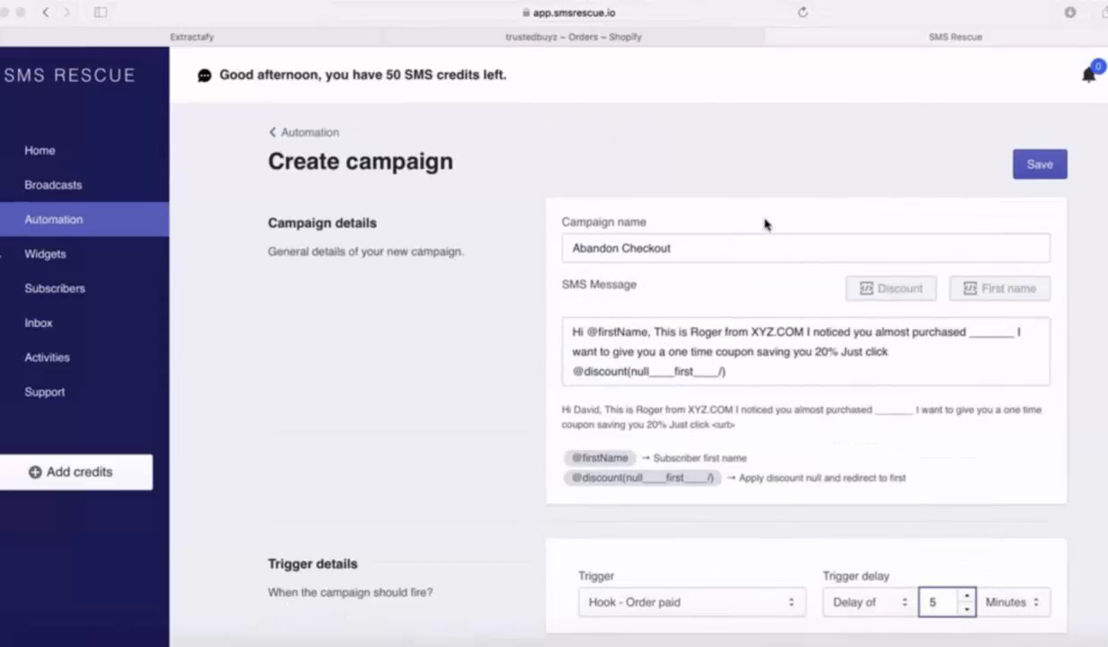
scroll(683, 344, "down", 6)
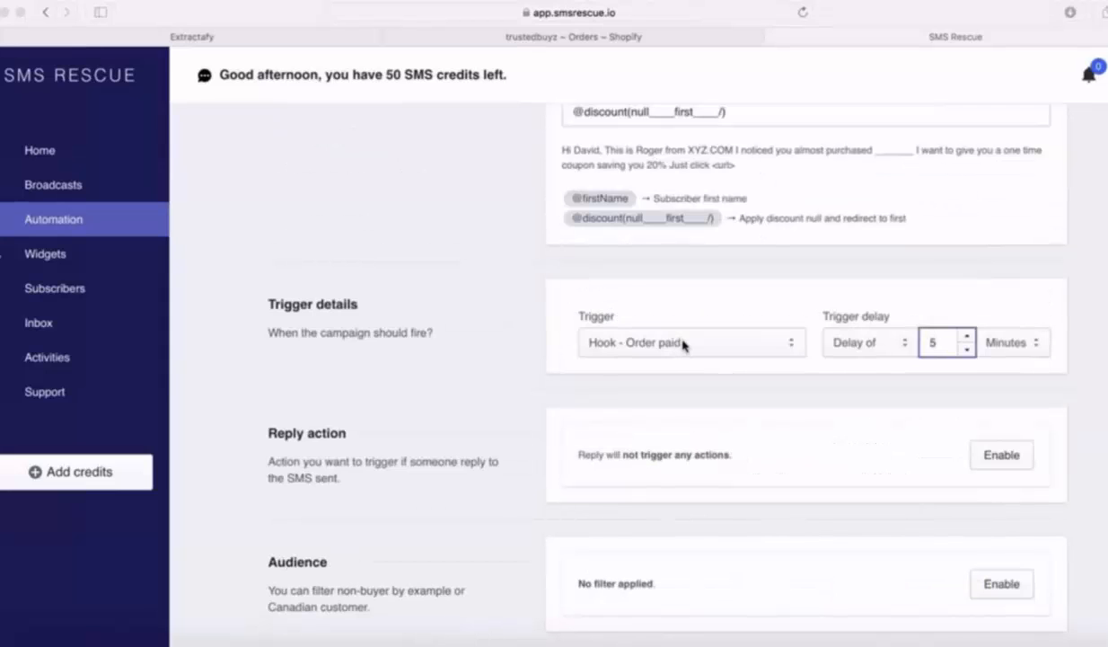
left_click(683, 344)
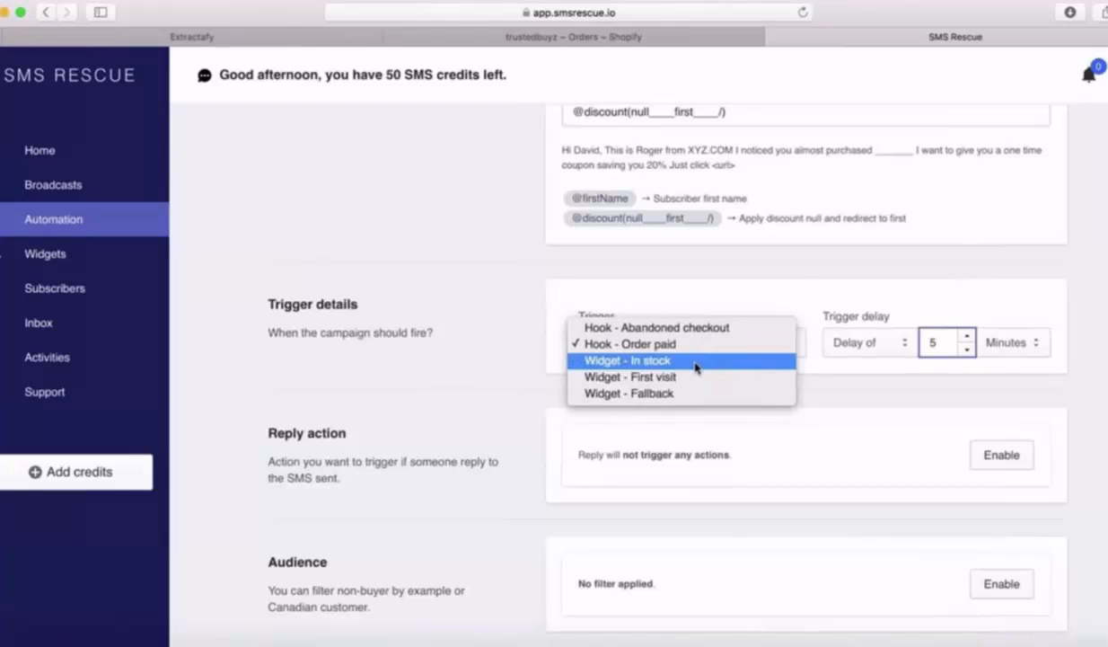
left_click(697, 363)
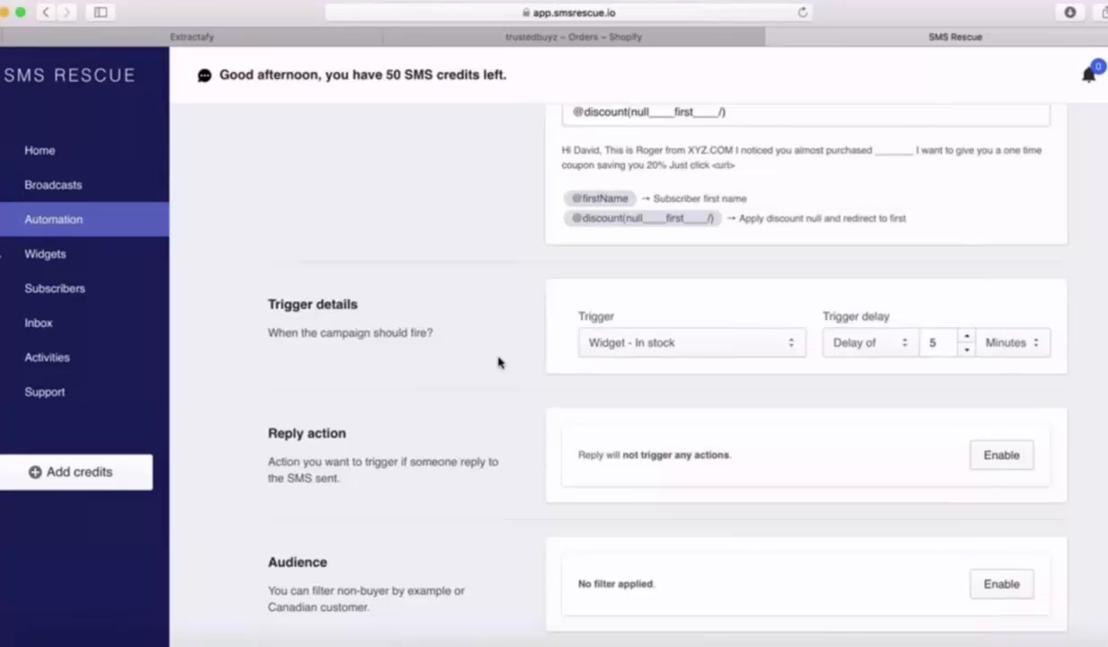
Check the available campaign trigger options and return to the Automation overview.
left_click(612, 347)
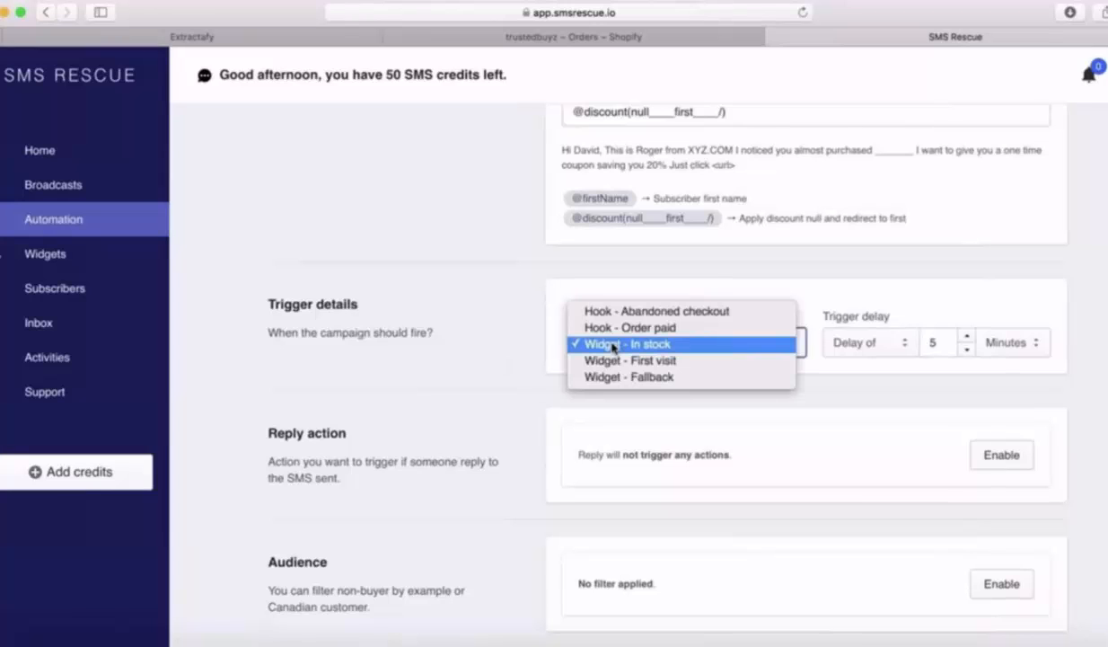
left_click(466, 390)
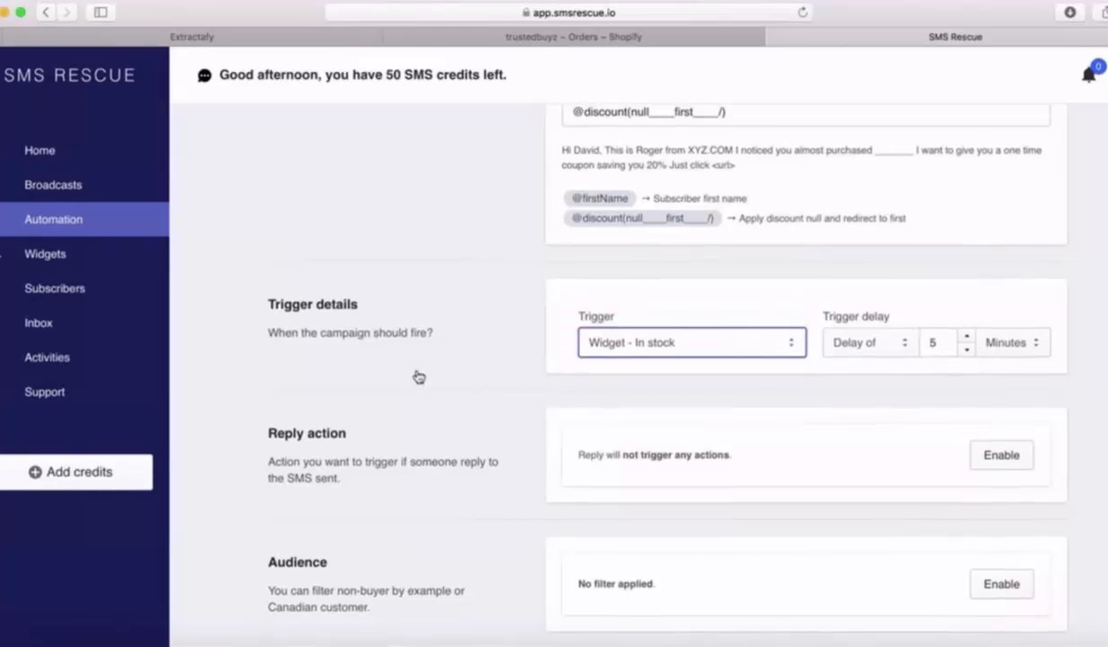
left_click(56, 220)
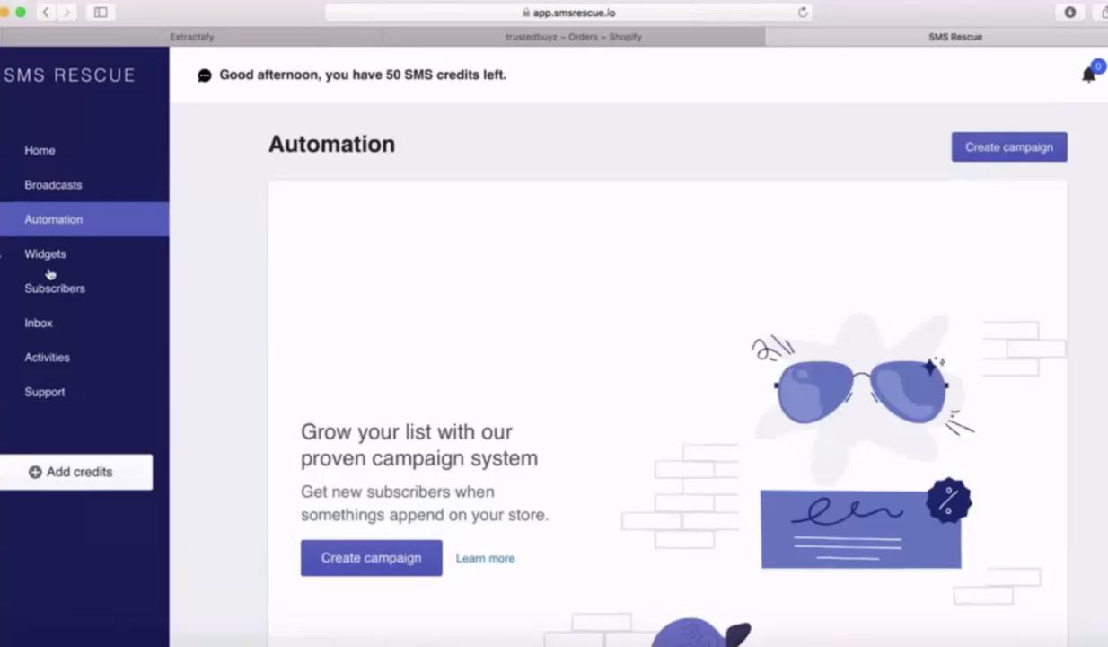
Open a new broadcast and examine its name, SMS message, reply action and audience settings.
left_click(79, 196)
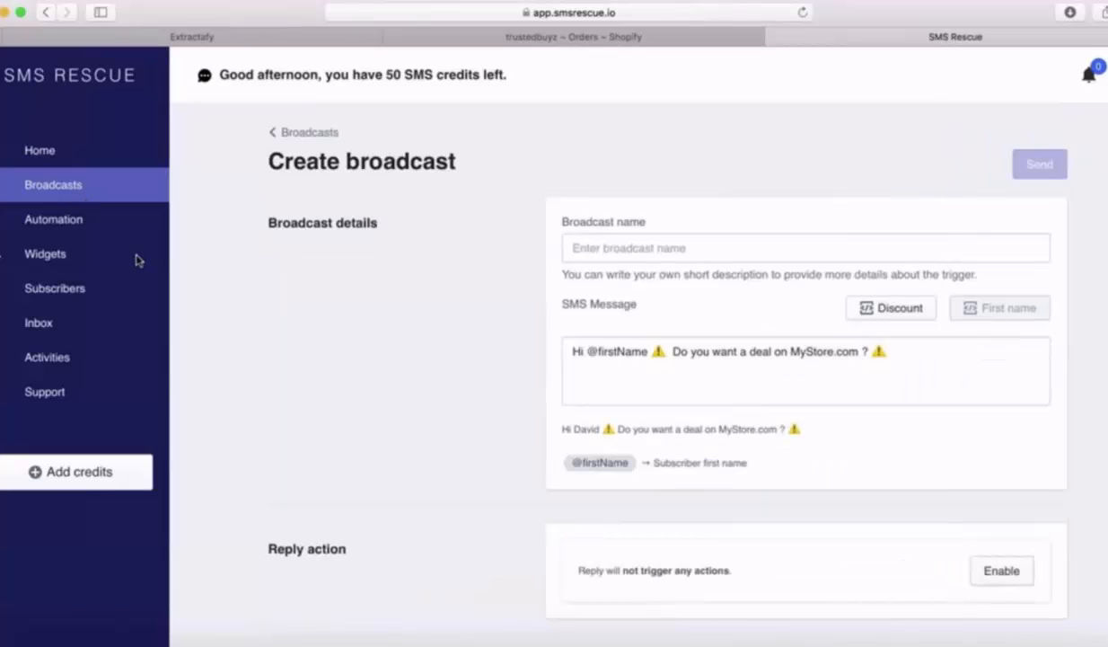
scroll(430, 362, "down", 2)
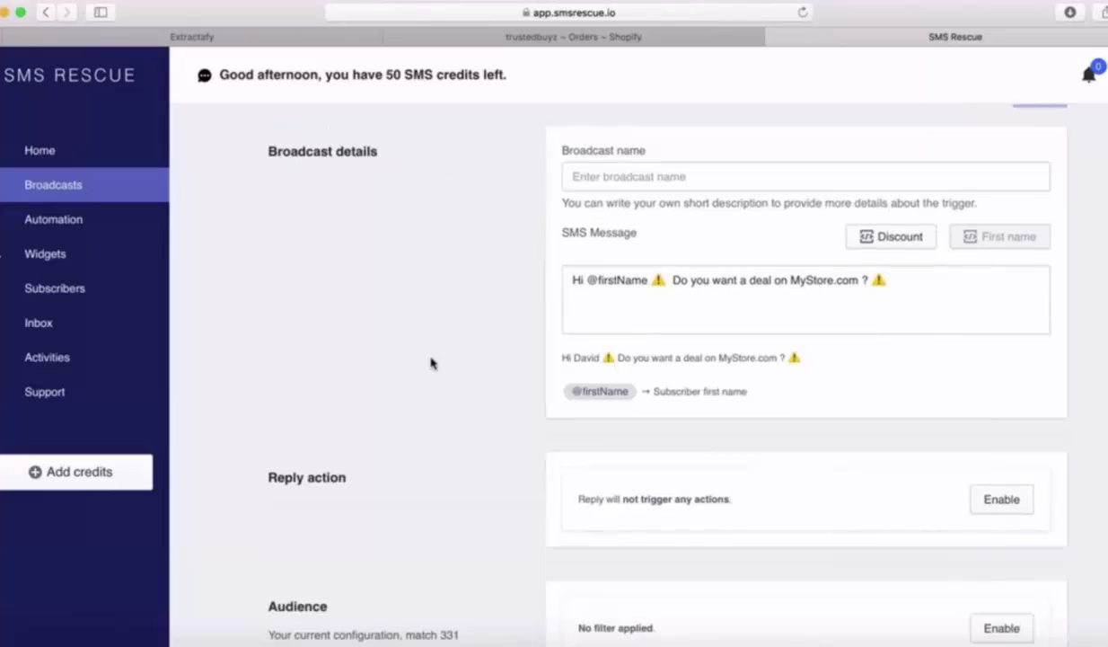
scroll(431, 363, "up", 2)
scroll(430, 362, "down", 3)
scroll(430, 363, "up", 4)
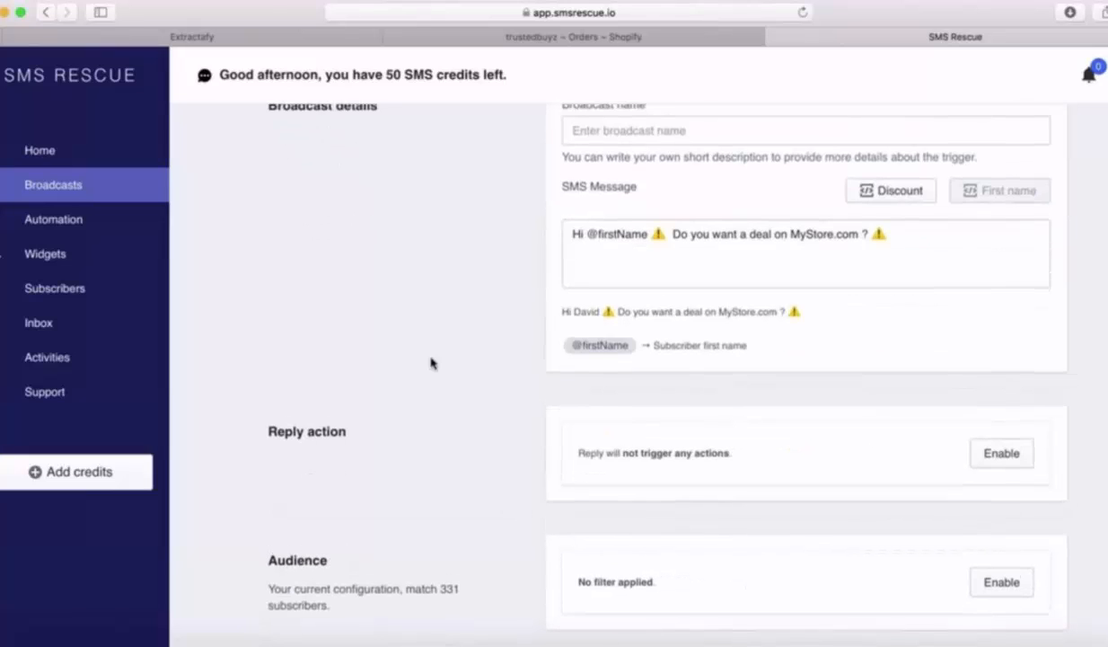
scroll(430, 363, "down", 1)
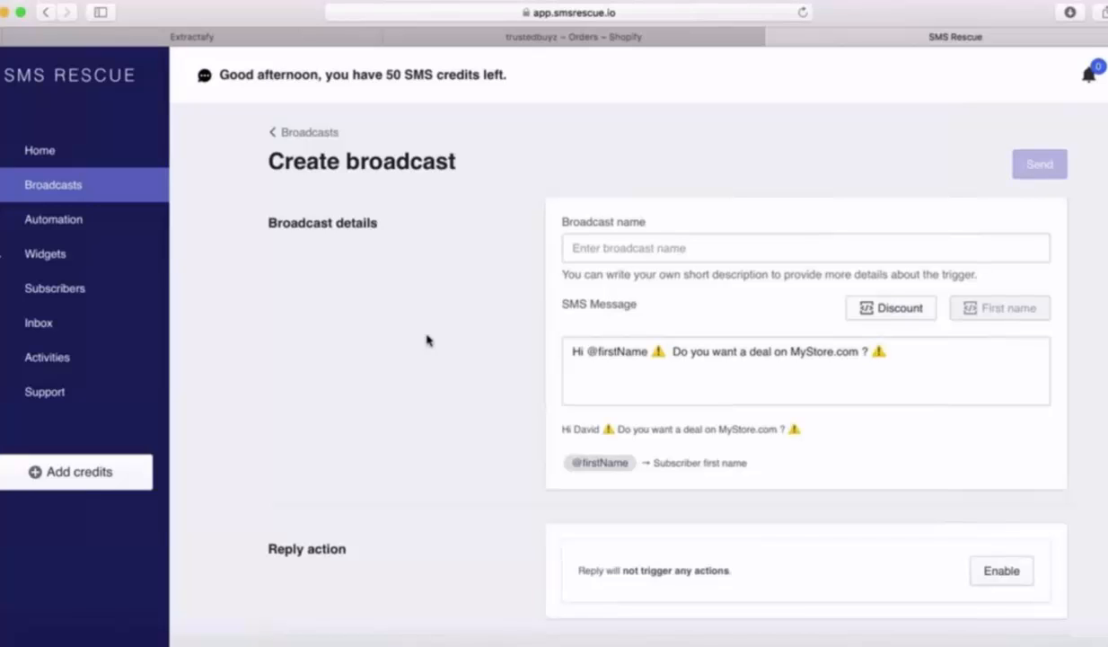
scroll(427, 340, "down", 3)
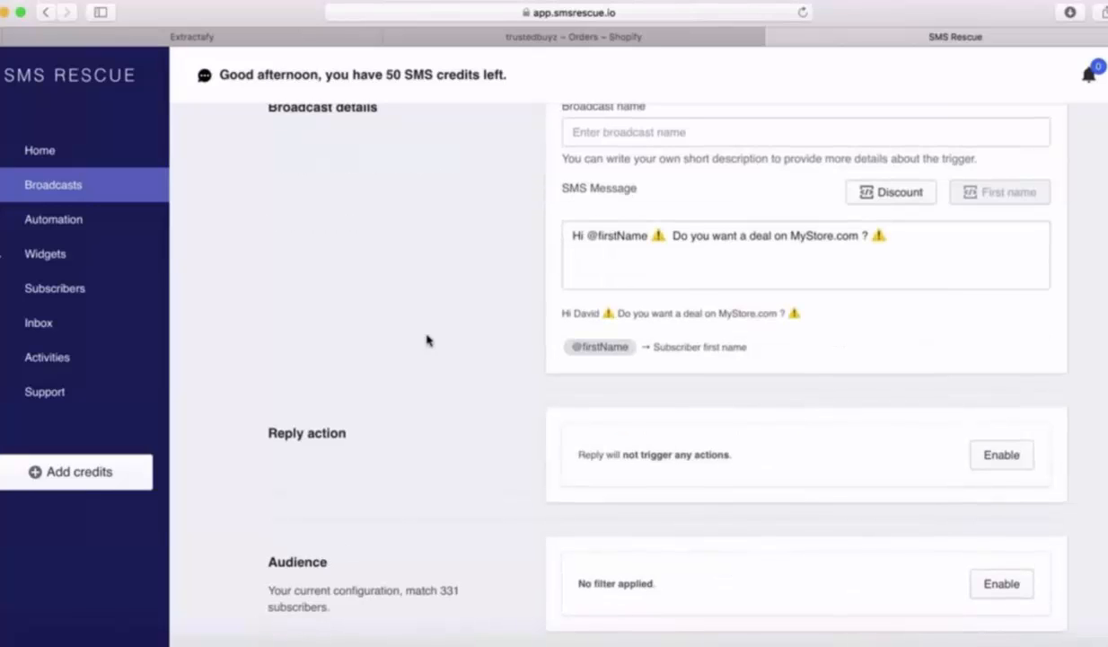
Enable the audience filter on the broadcast and review the form.
left_click(991, 584)
scroll(989, 591, "down", 5)
scroll(660, 567, "up", 5)
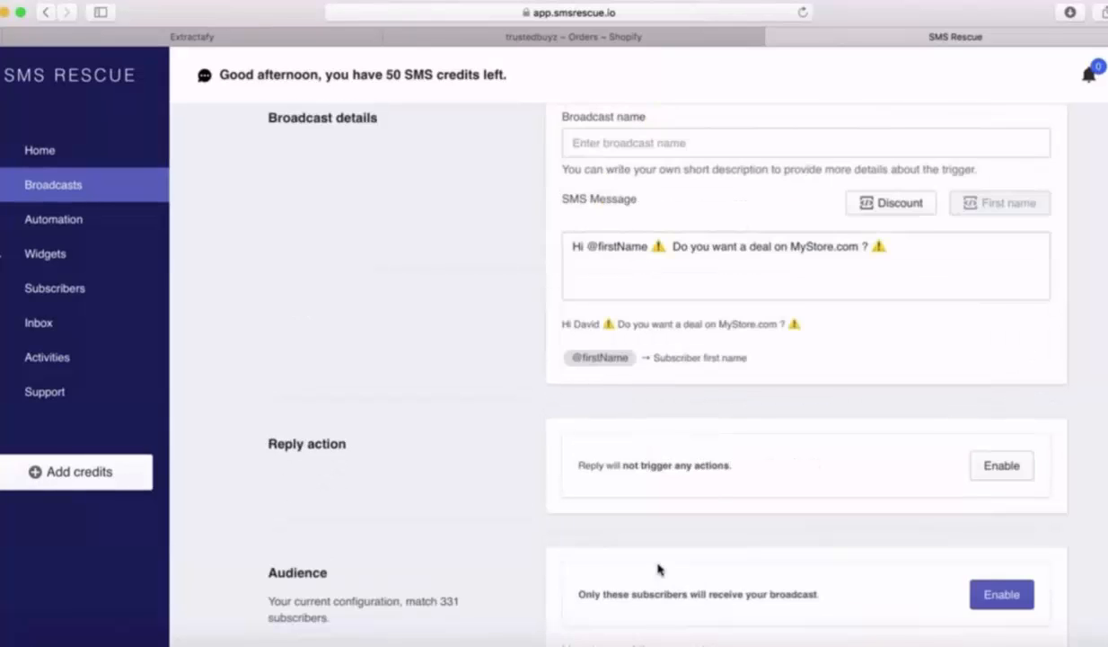
scroll(660, 567, "up", 3)
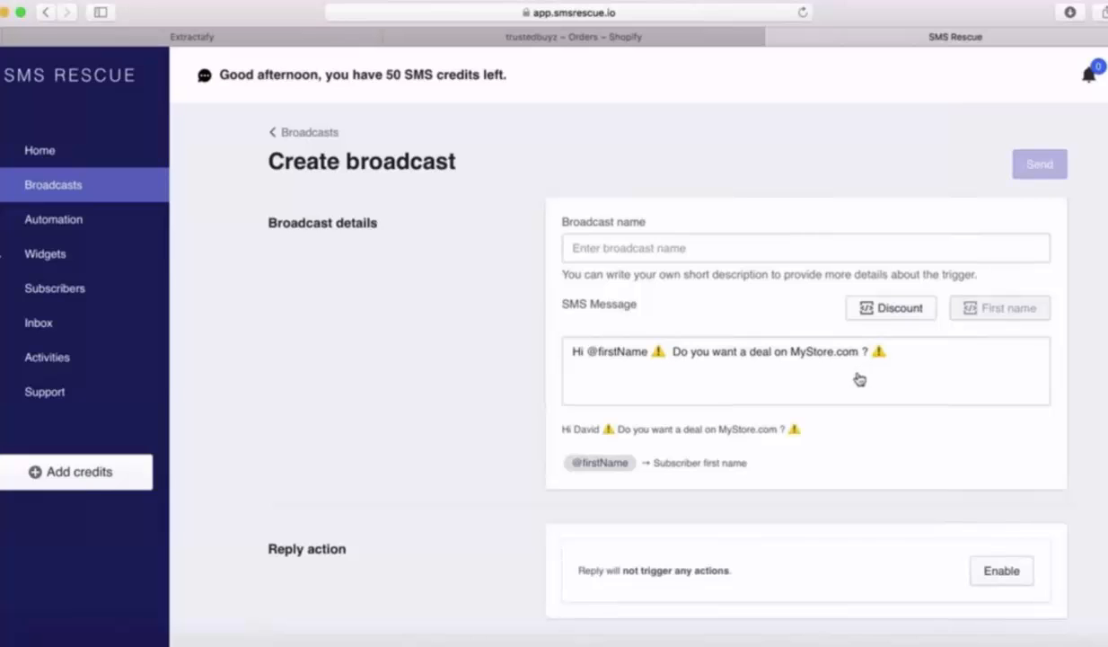
Return to the Broadcasts overview and start another broadcast.
left_click(72, 199)
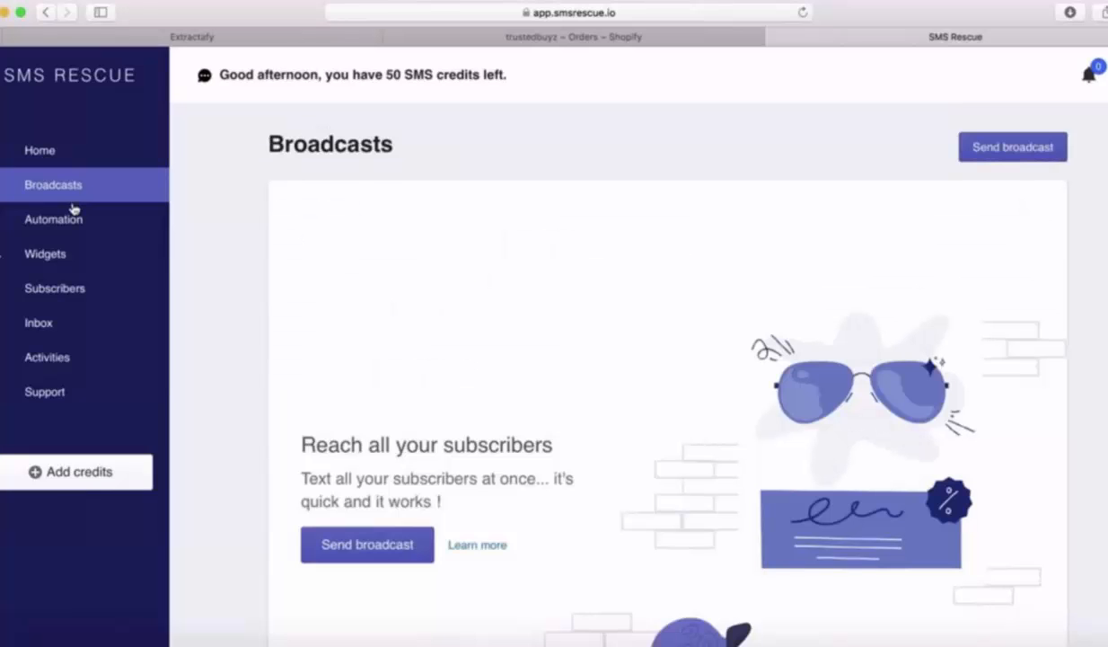
left_click(989, 151)
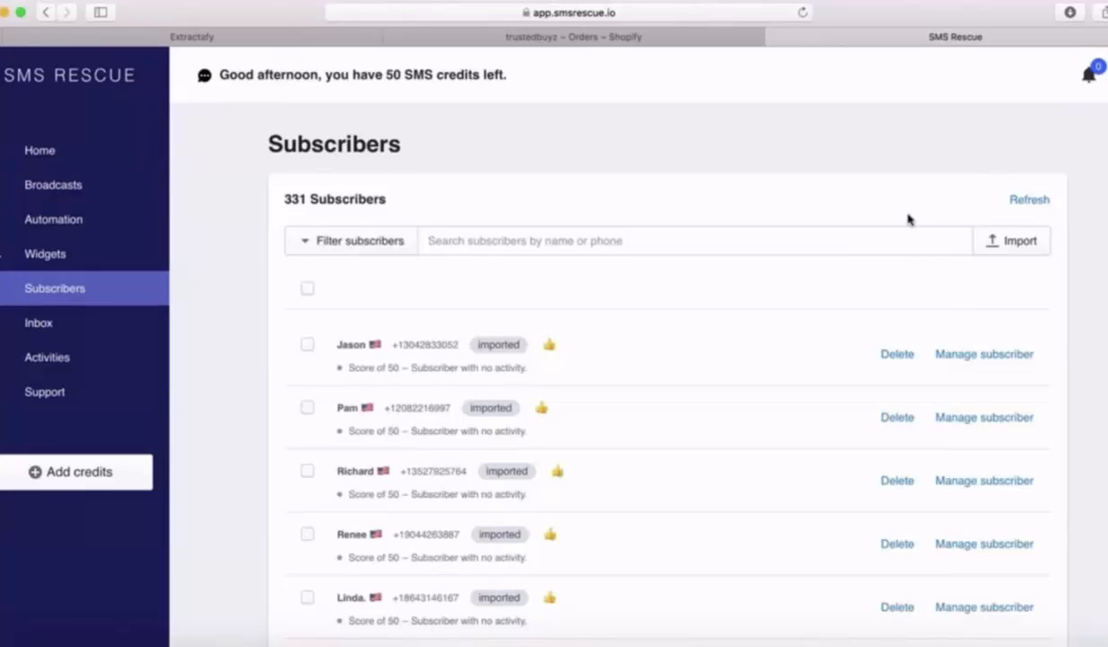
Examine the total number of subscribers in the Subscribers list and return to Broadcasts.
scroll(908, 216, "down", 1)
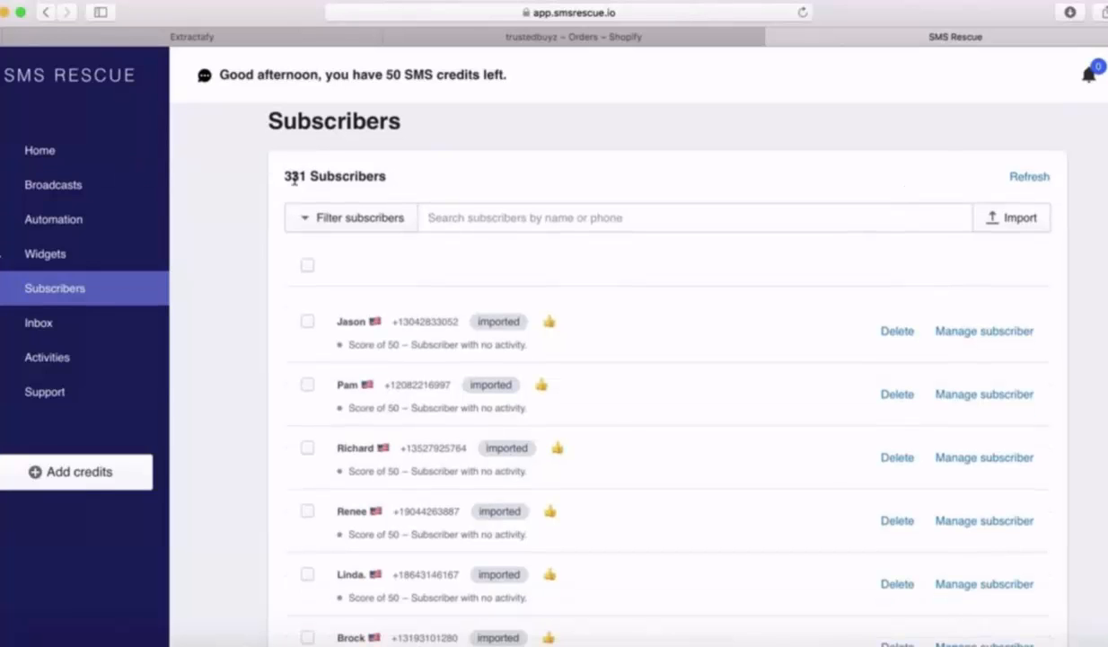
left_click_drag(293, 179, 394, 178)
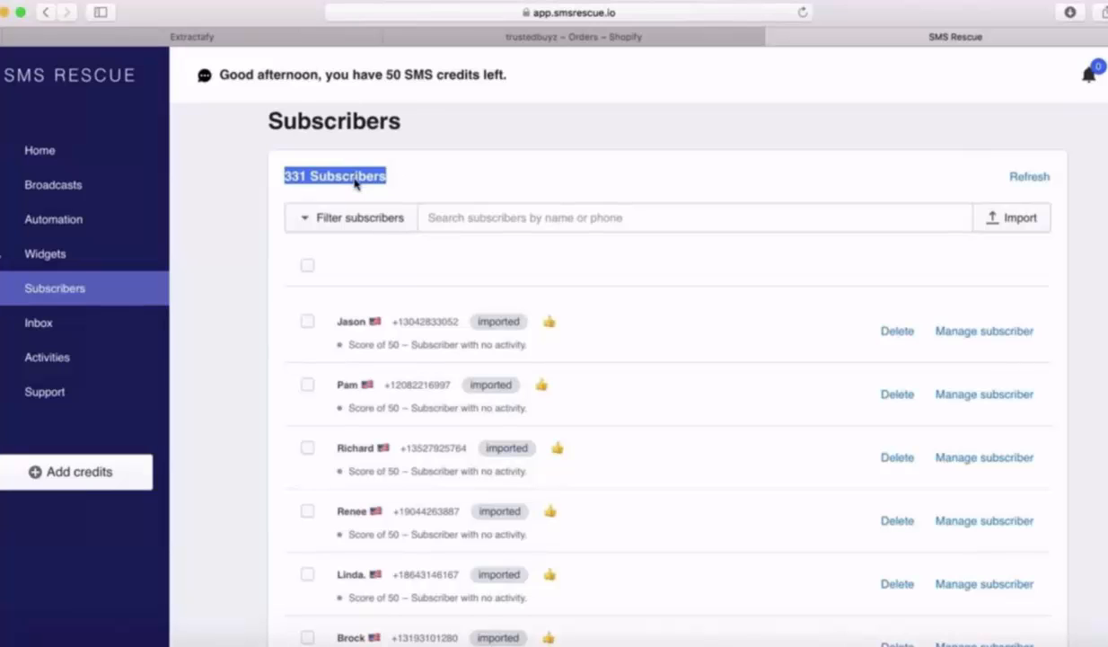
scroll(356, 183, "up", 1)
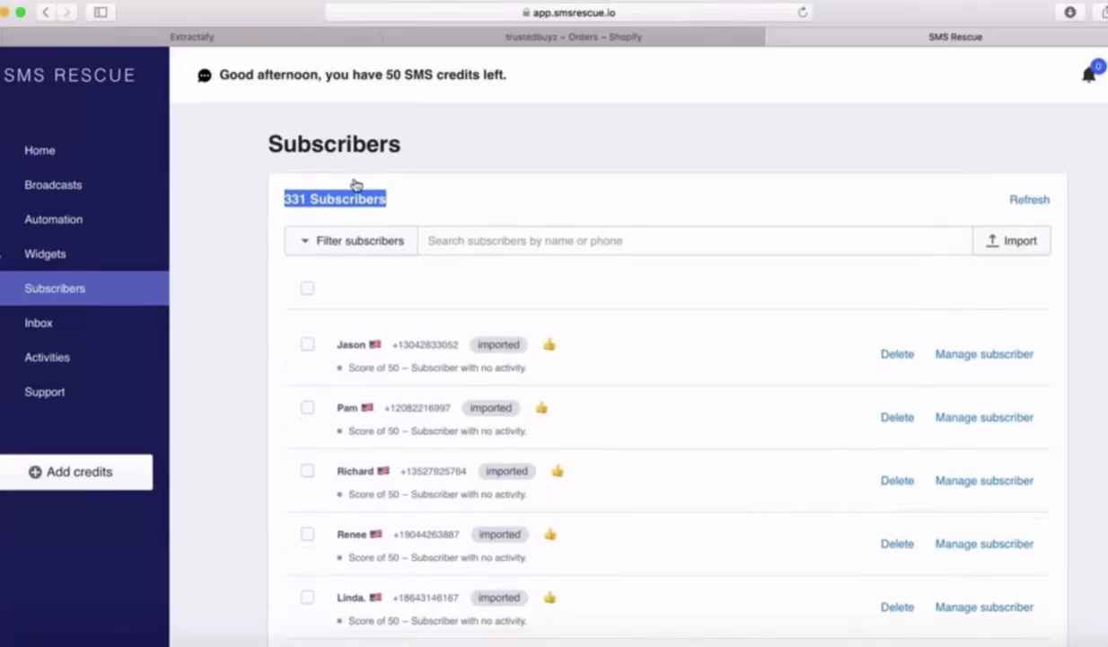
left_click(91, 185)
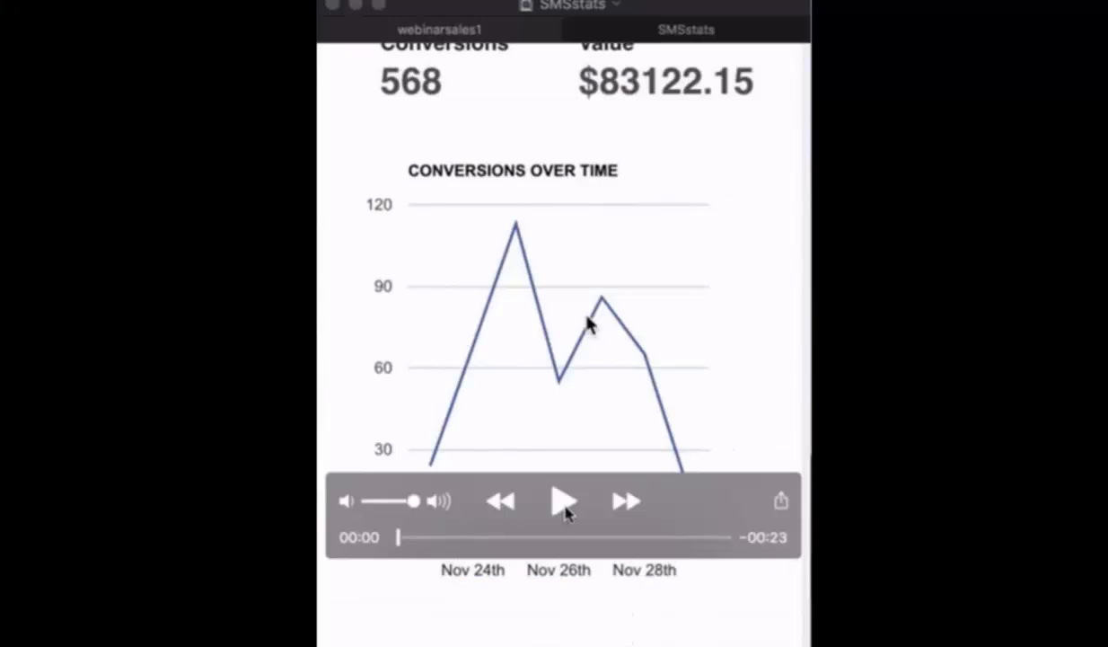
Play the SMSstats video in the media player to view the conversion statistics.
left_click(564, 502)
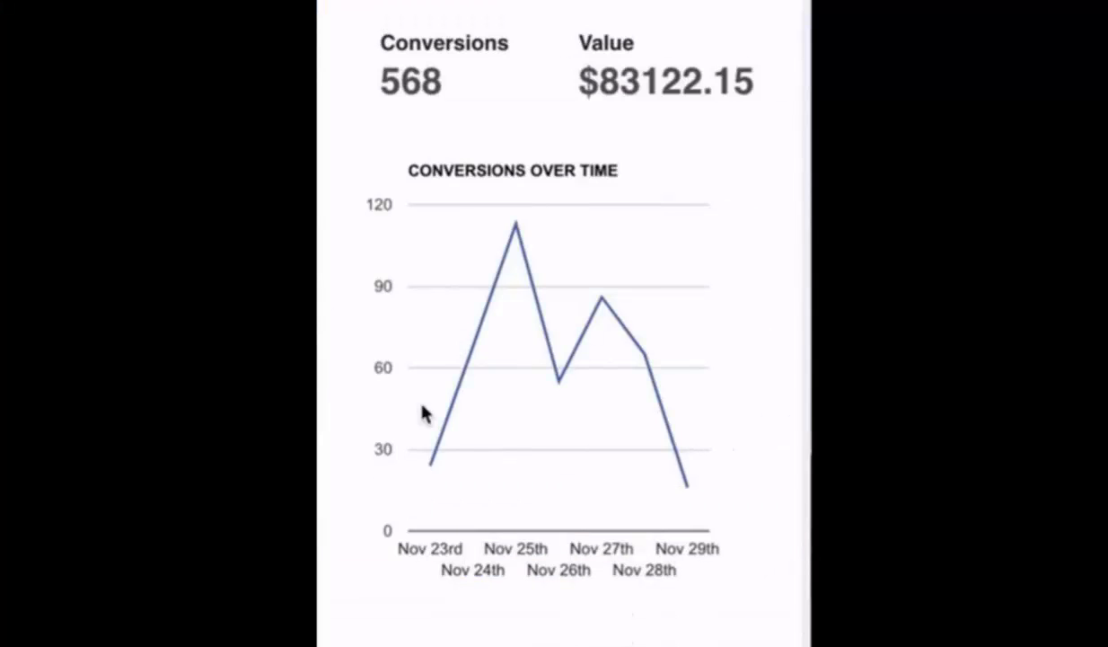